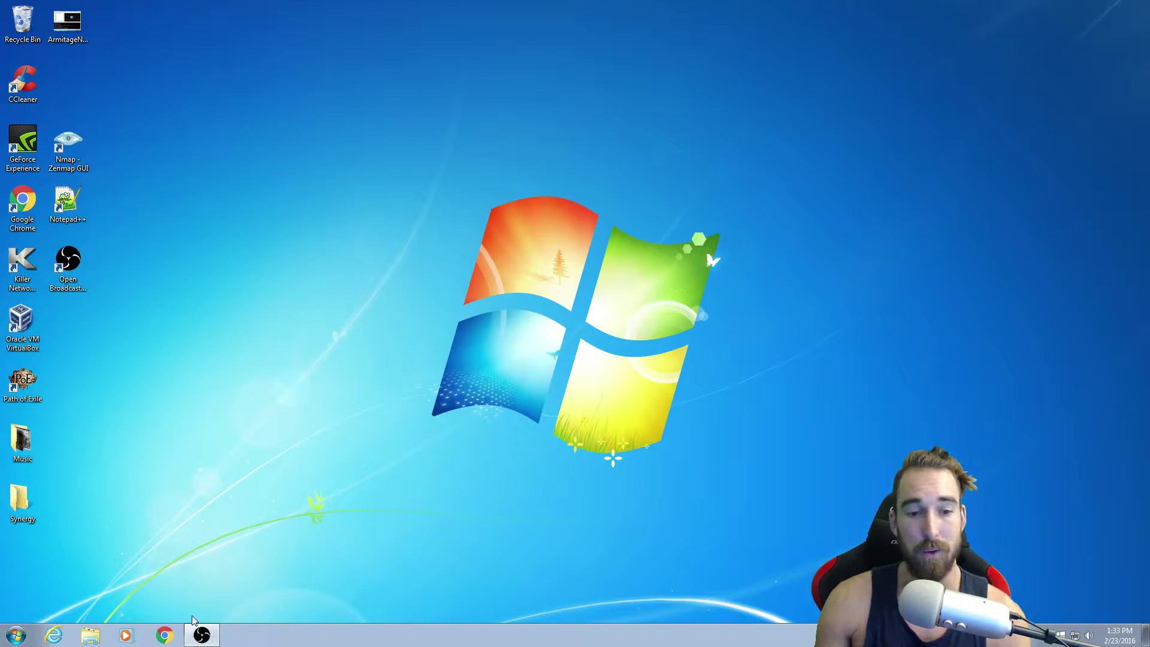
# Search Google Chrome for 'java jdk' and open Oracle's Java SE Development Kit 8 downloads page.
pyautogui.click(164, 635)
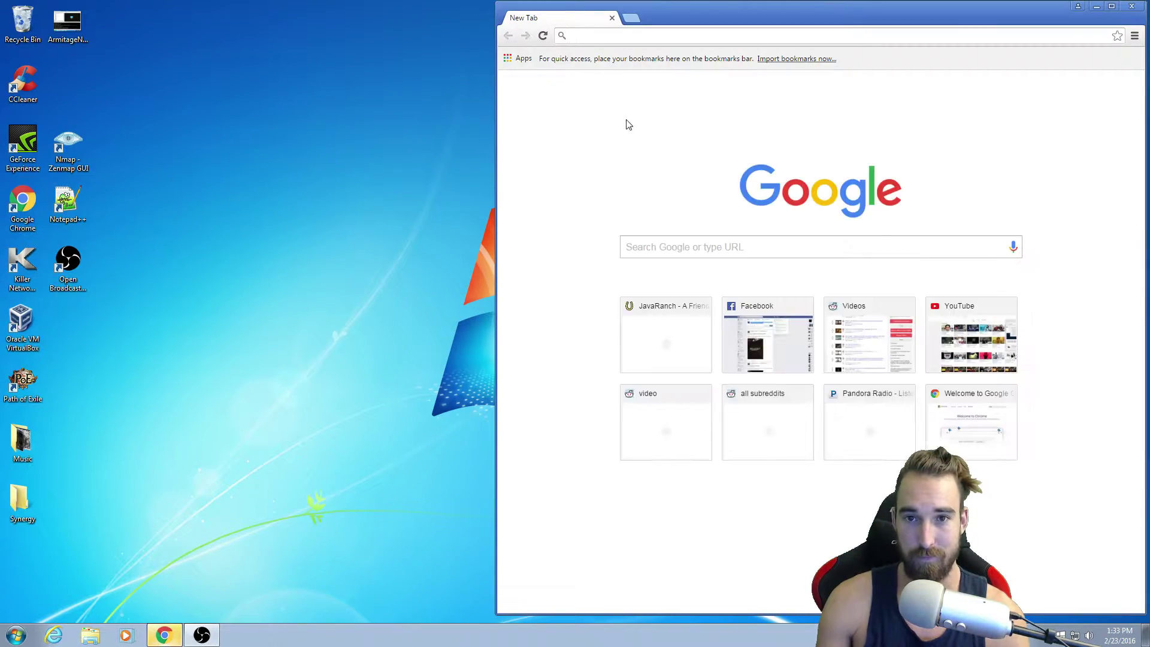
pyautogui.write('java jdk')
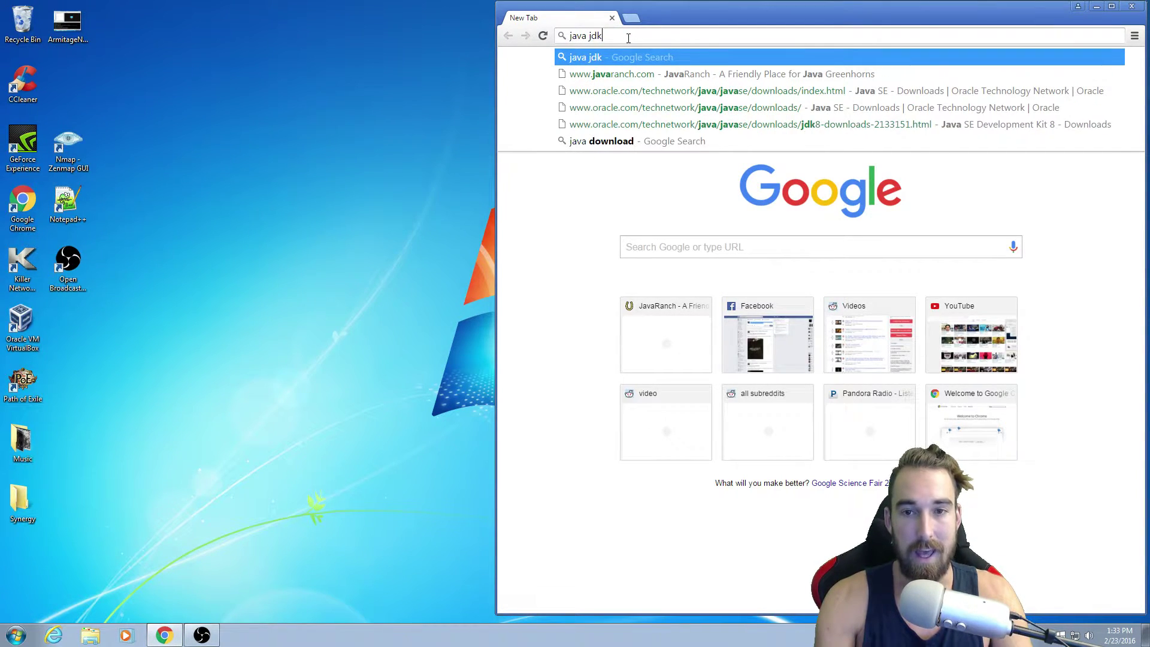
pyautogui.press('Return')
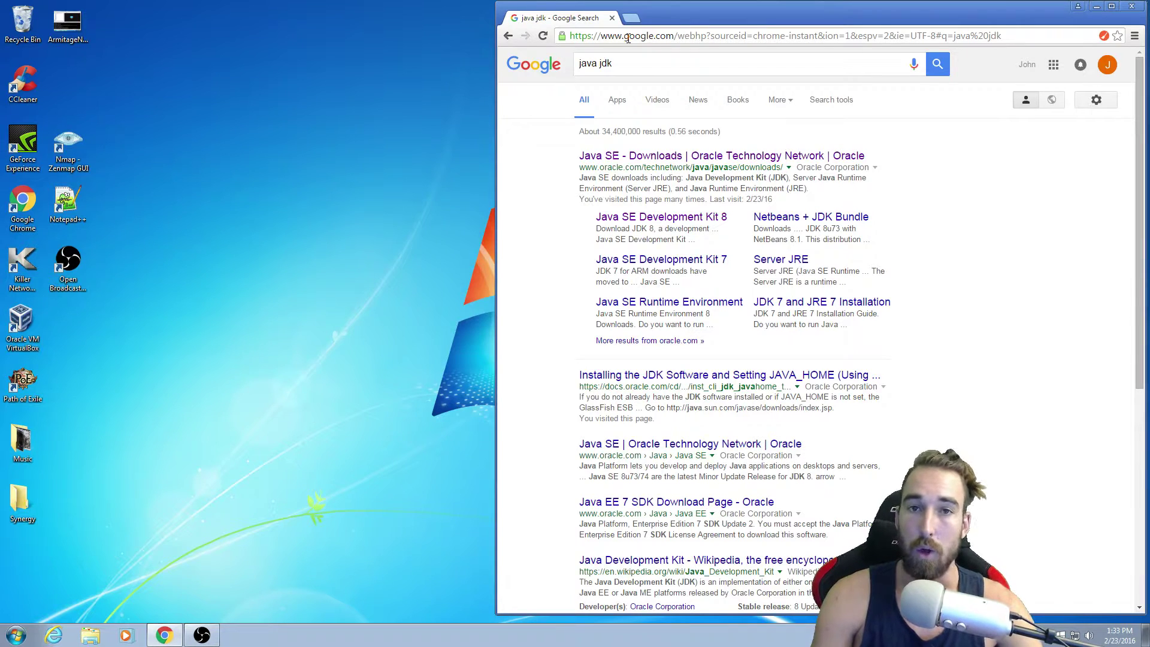
pyautogui.click(750, 157)
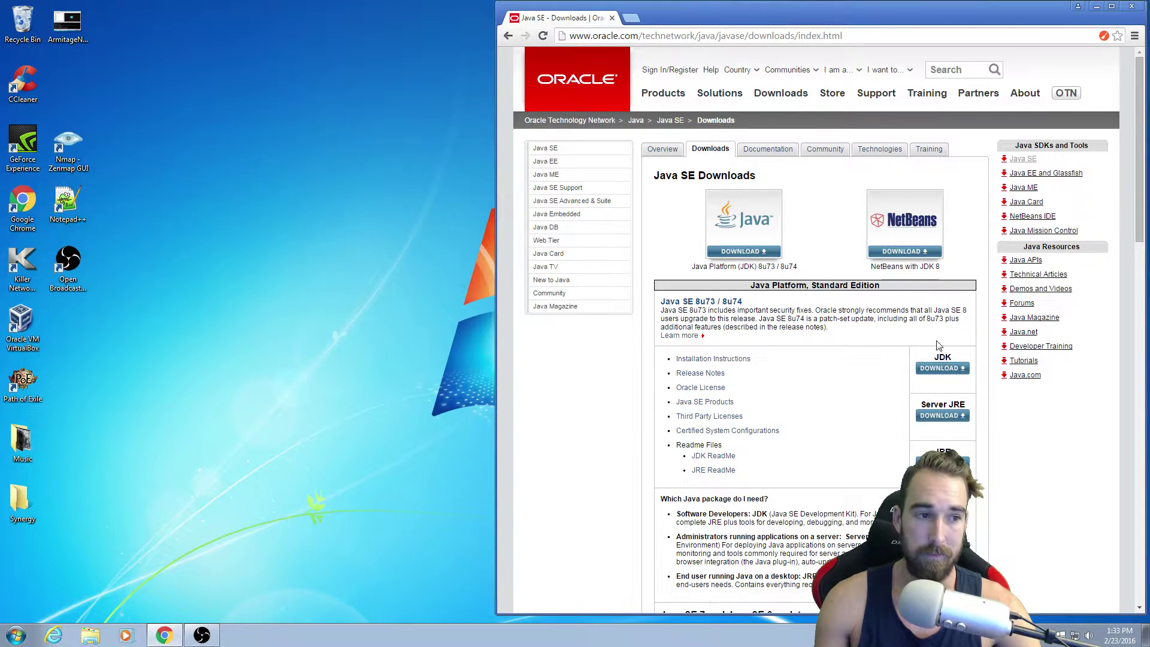
pyautogui.click(944, 365)
# Accept the JDK 8u73 licence agreement and highlight the Windows x86 and x64 installer rows.
pyautogui.scroll(-2, 947, 361)
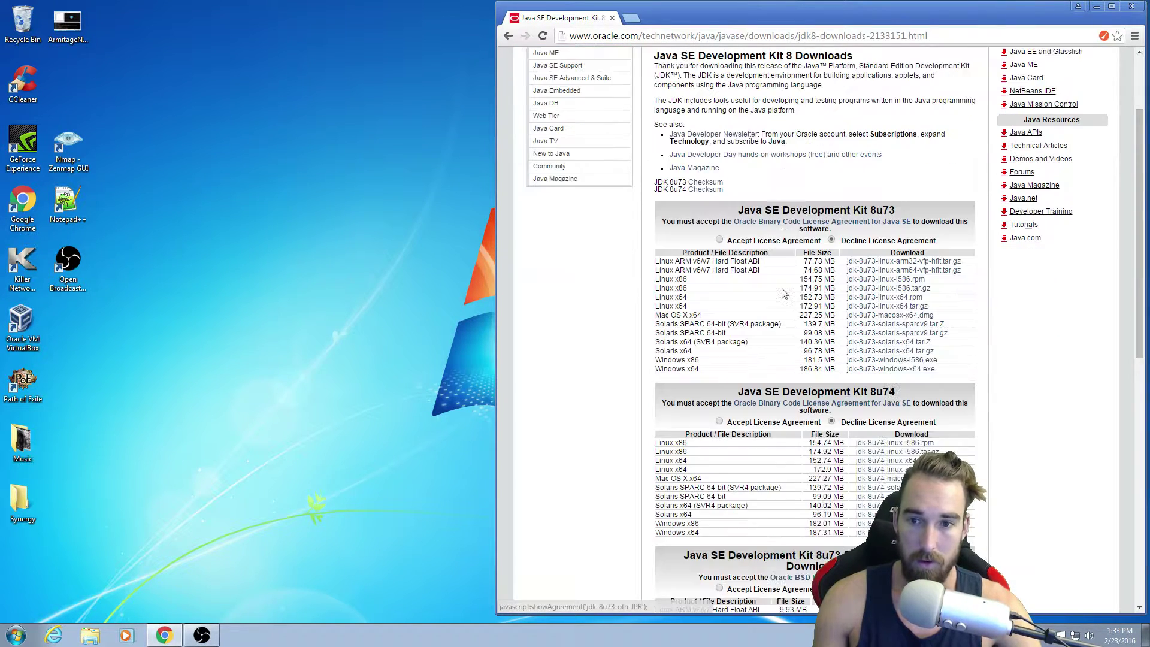
pyautogui.click(719, 240)
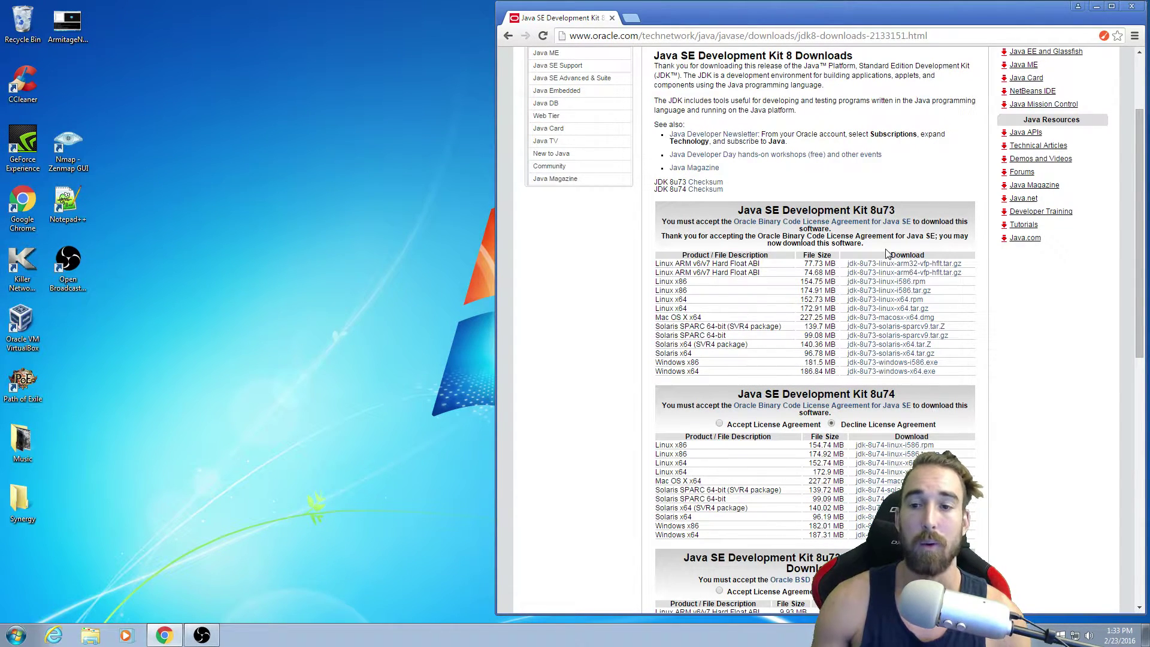
pyautogui.moveTo(700, 363); pyautogui.dragTo(655, 371)
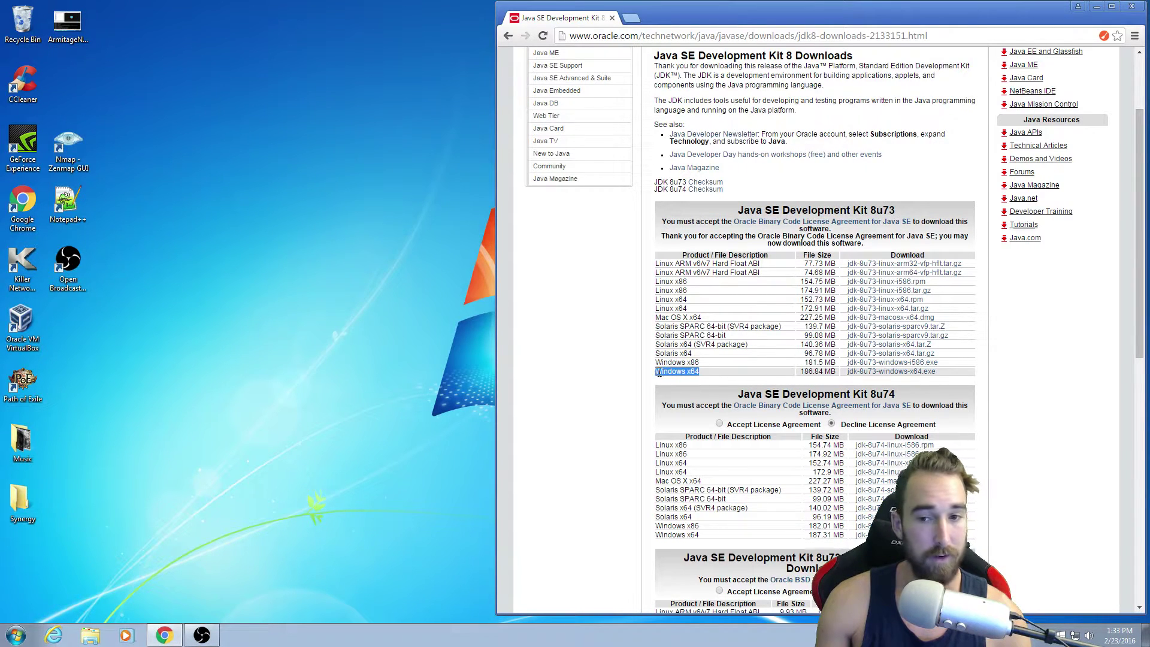
pyautogui.click(623, 363)
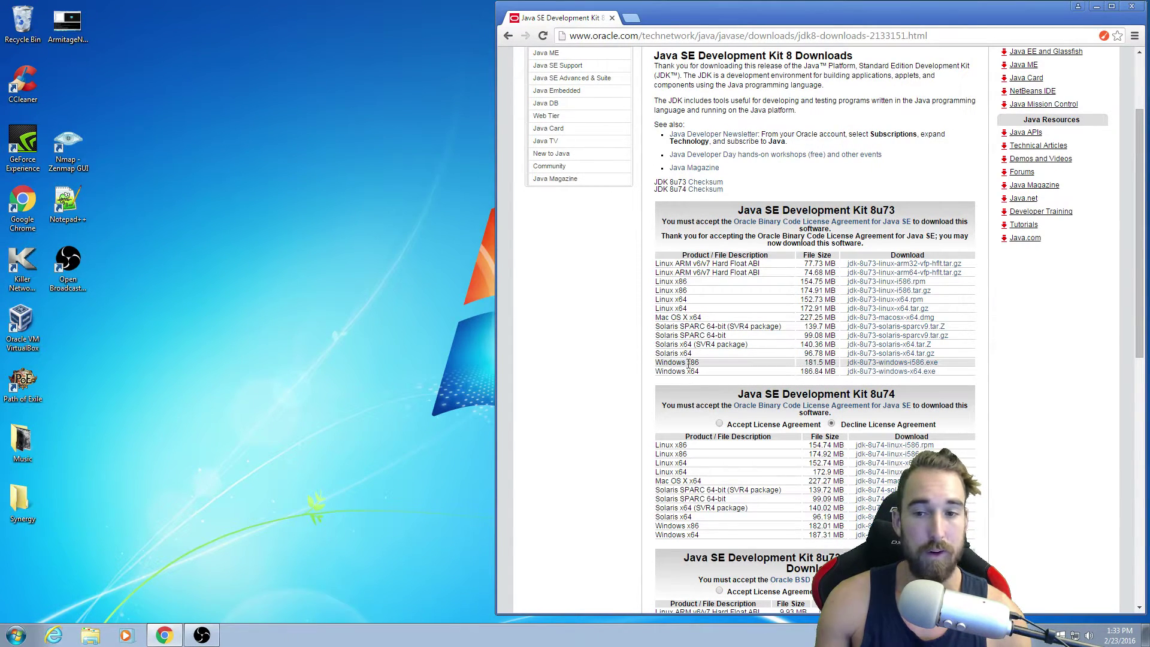
pyautogui.doubleClick(691, 363)
pyautogui.doubleClick(695, 371)
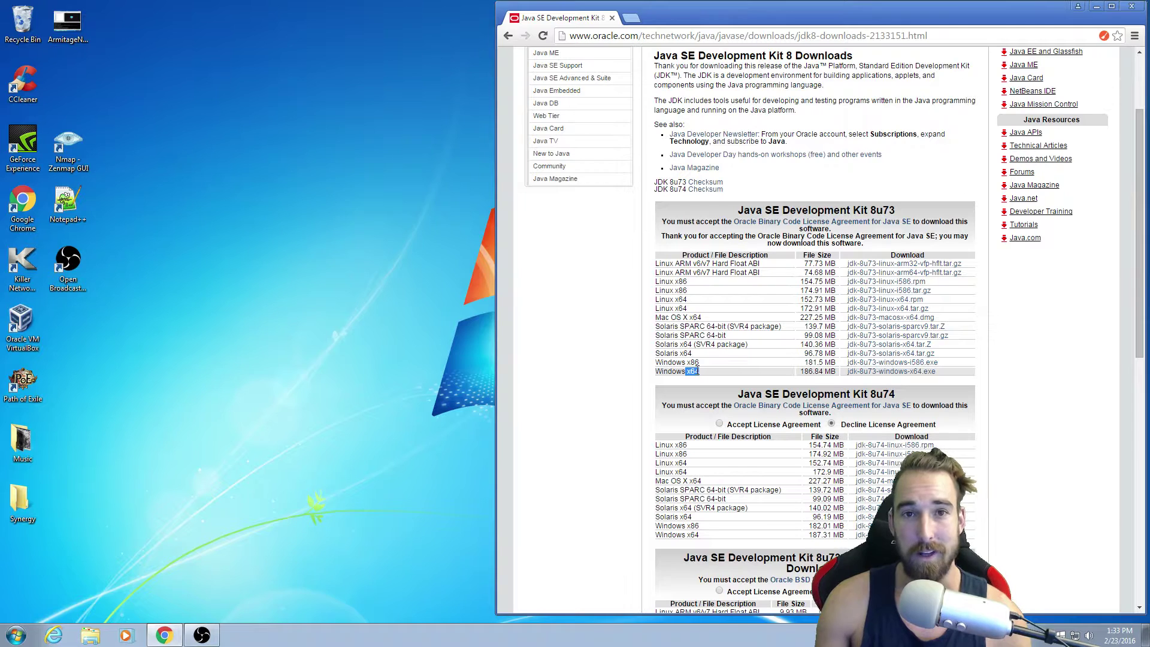
pyautogui.click(626, 356)
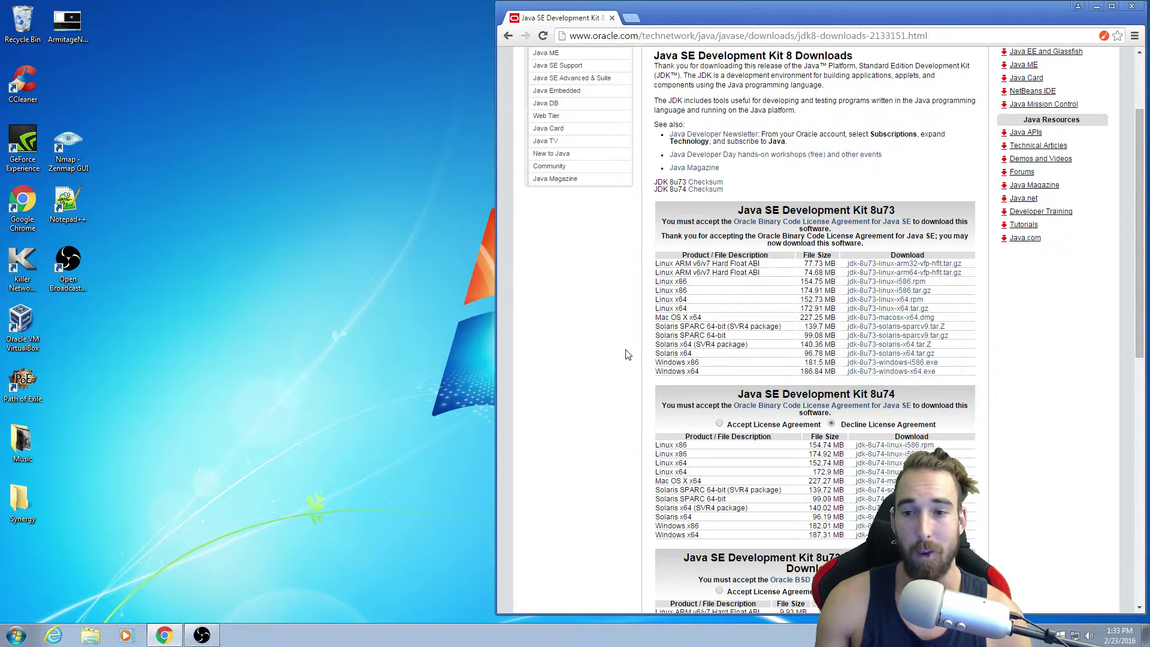
# Download the 187 MB jdk-8u73-windows-x64.exe installer to completion.
pyautogui.click(880, 372)
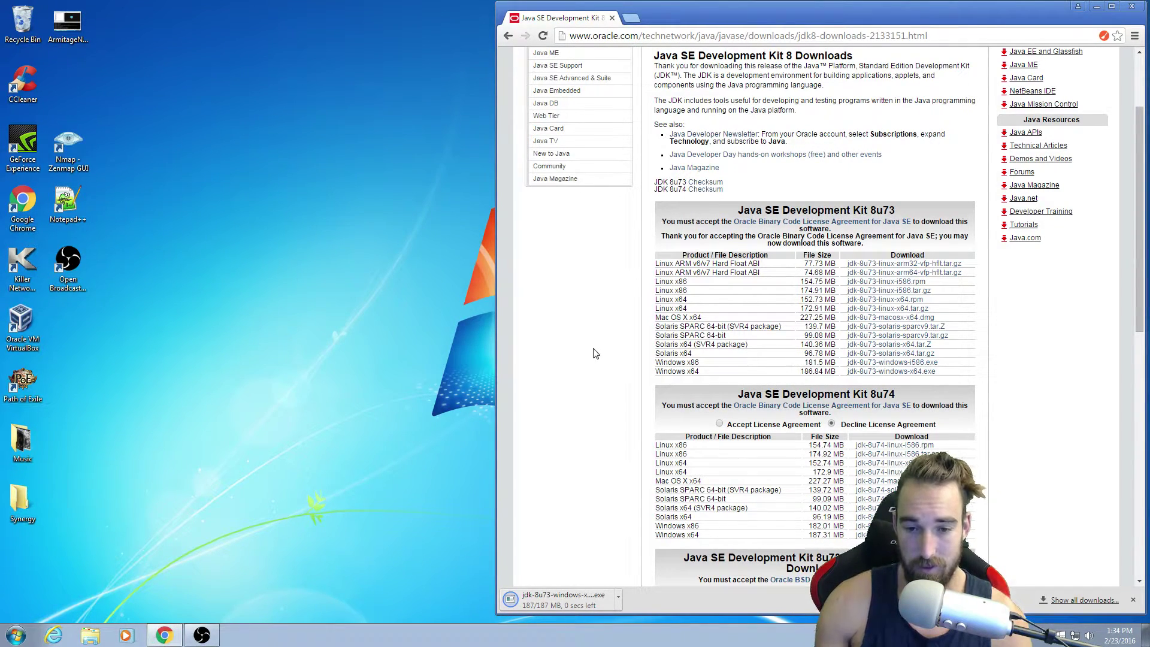
# Install JDK 8 Update 73 (64-bit) with default features and destination folder, then close the installer.
pyautogui.click(579, 599)
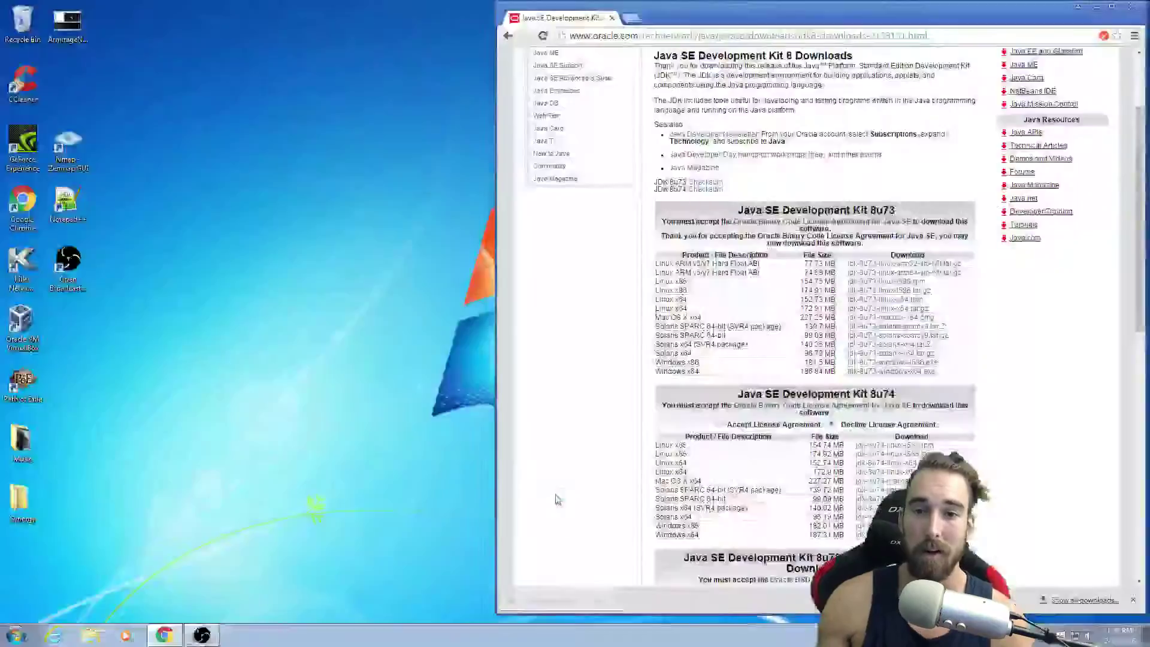
pyautogui.click(630, 335)
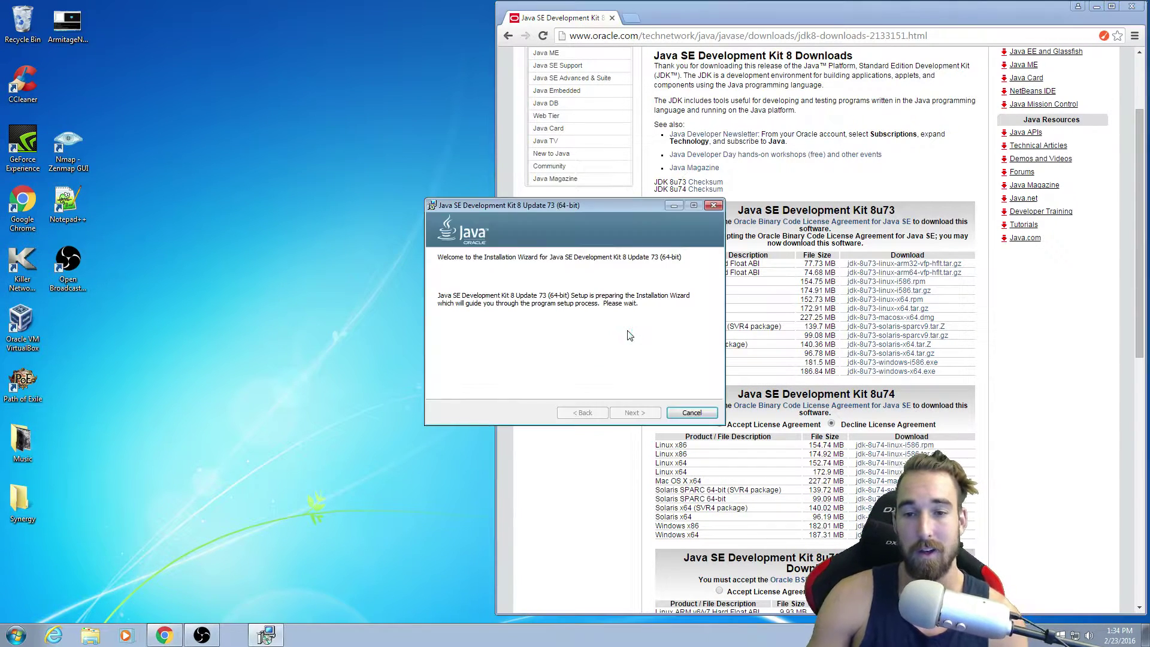
pyautogui.click(633, 413)
pyautogui.click(632, 413)
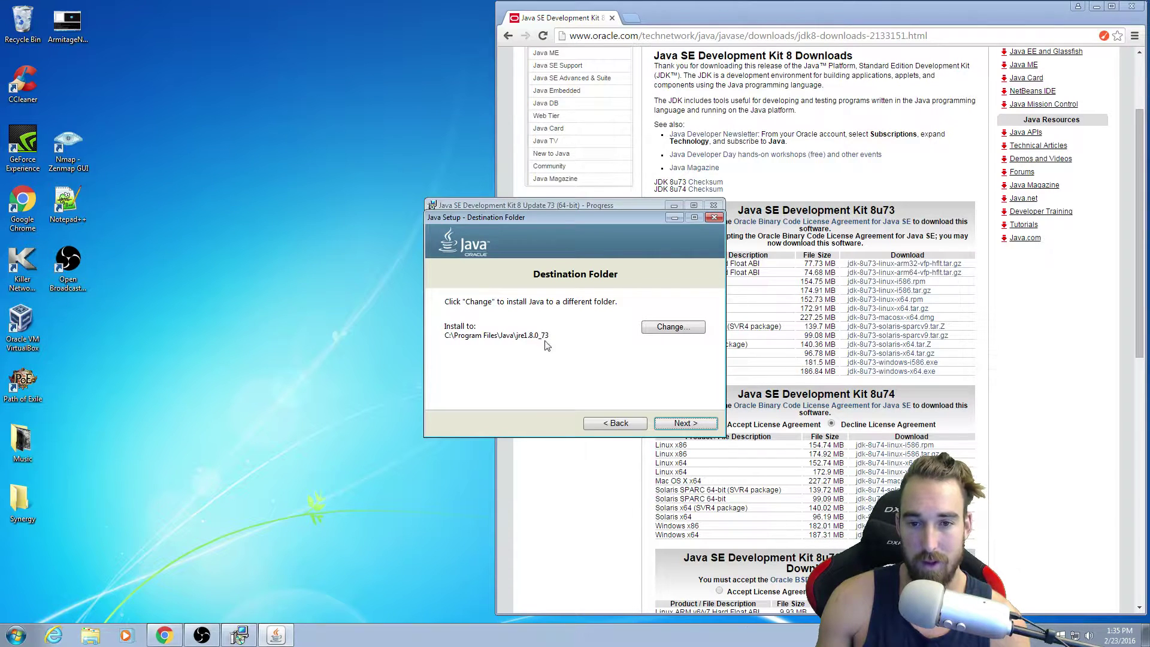
pyautogui.click(685, 424)
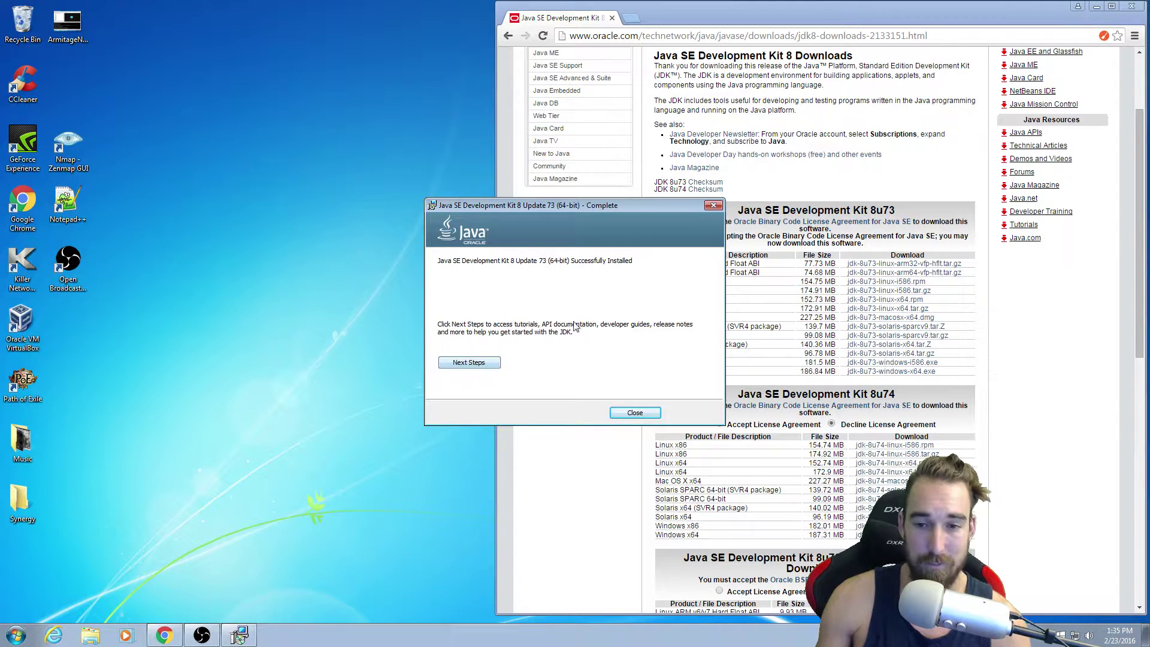
pyautogui.click(636, 413)
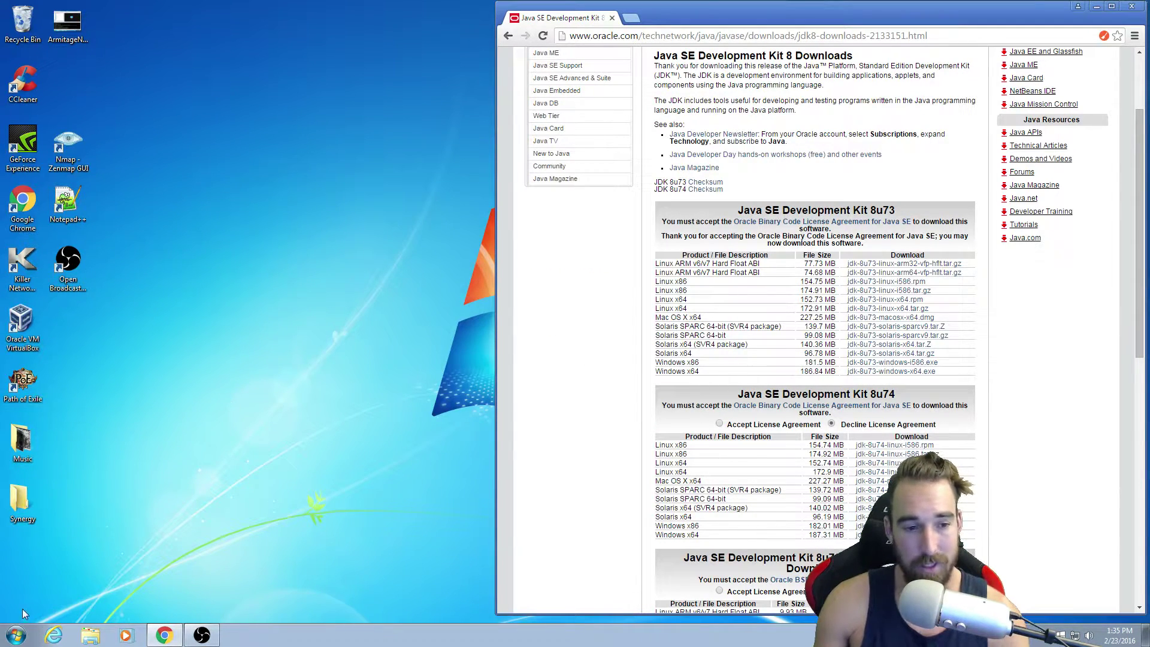
# Open the Environment Variables dialog through a Start search for 'enviro'.
pyautogui.press('super')
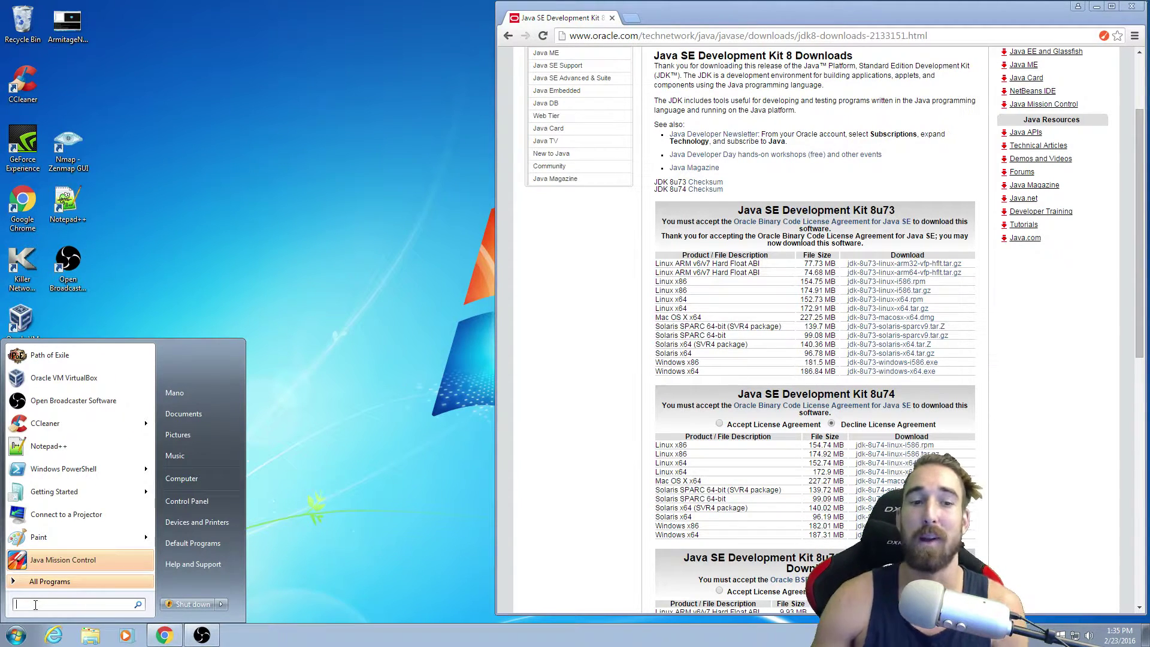
pyautogui.write('env')
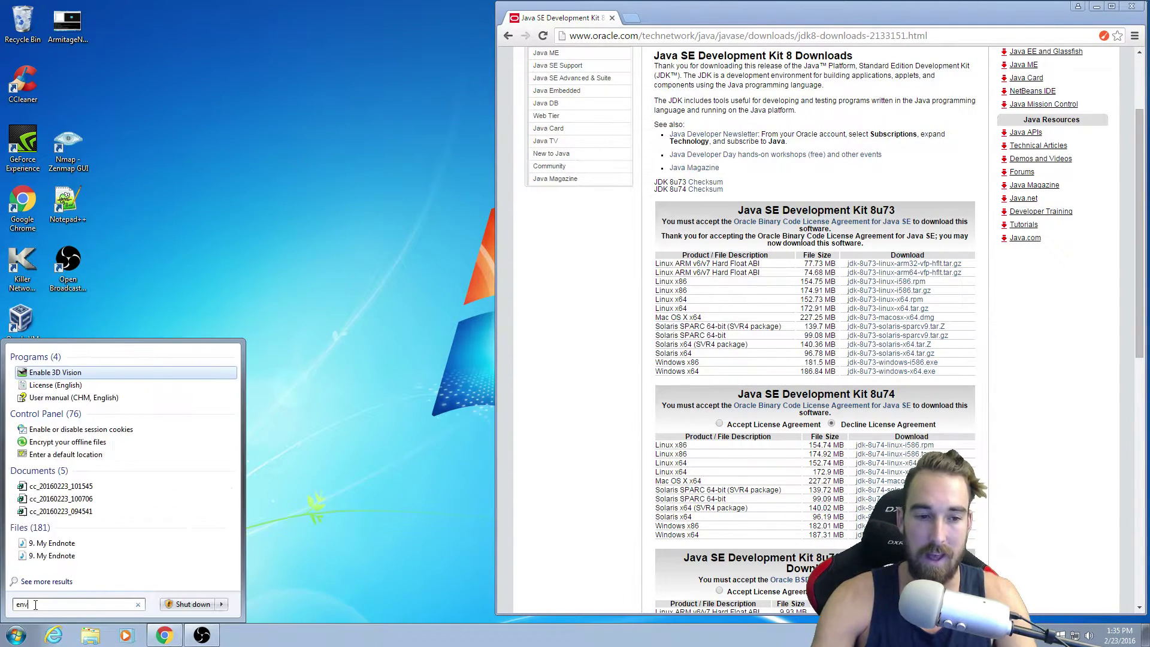
pyautogui.write('iro')
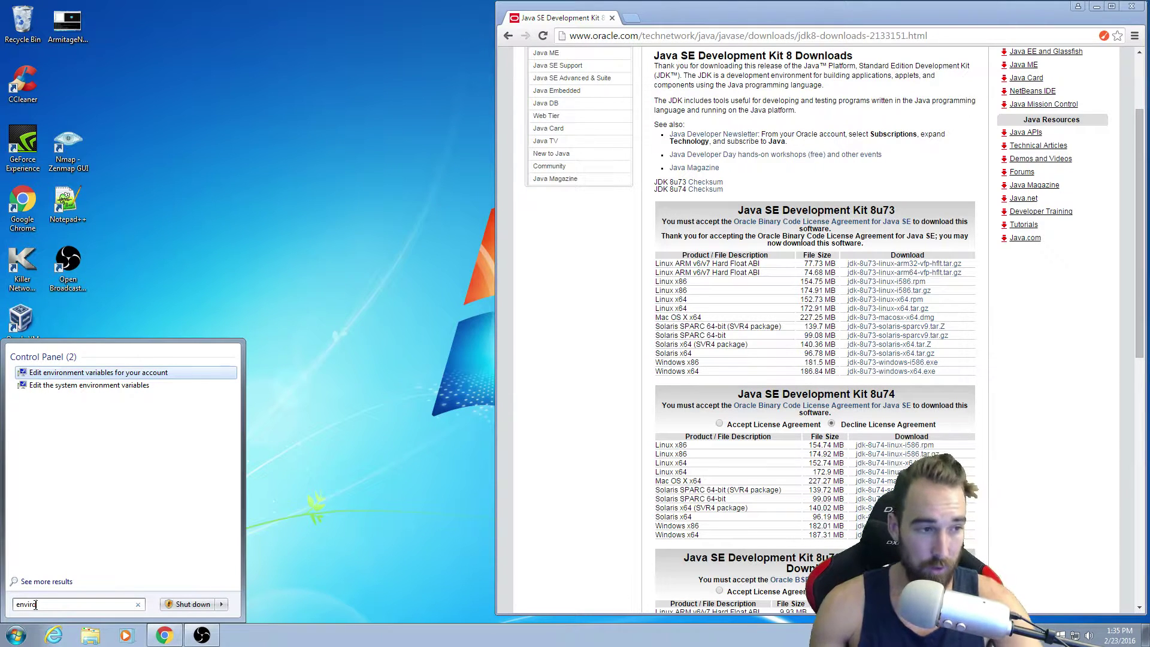
pyautogui.click(114, 388)
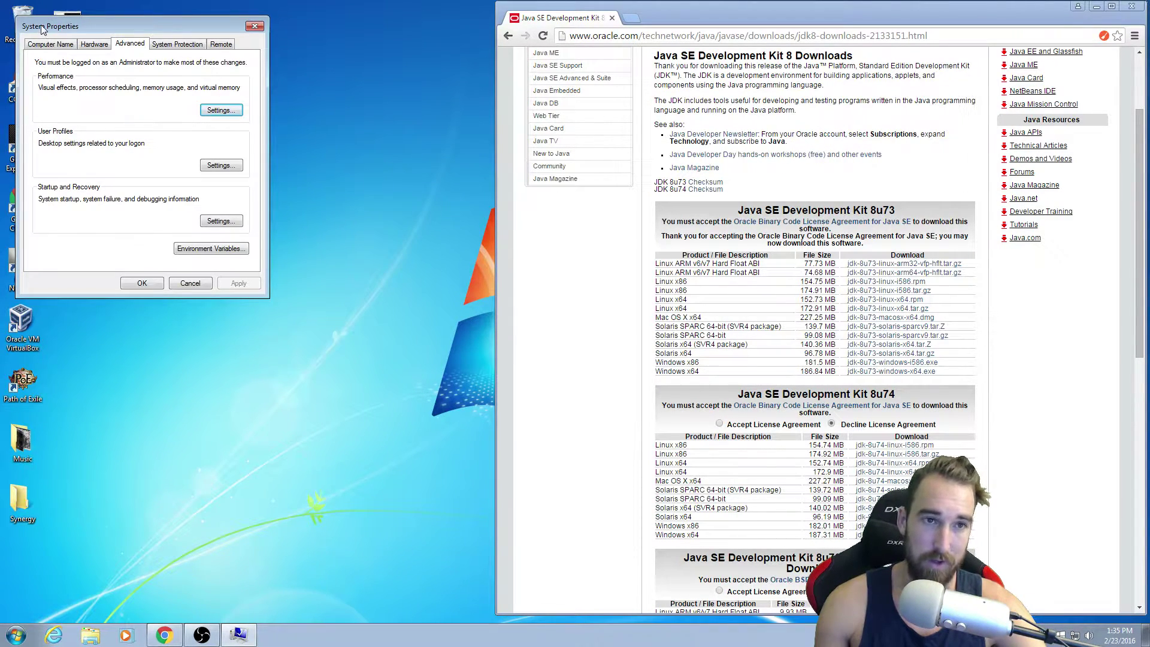
pyautogui.click(206, 250)
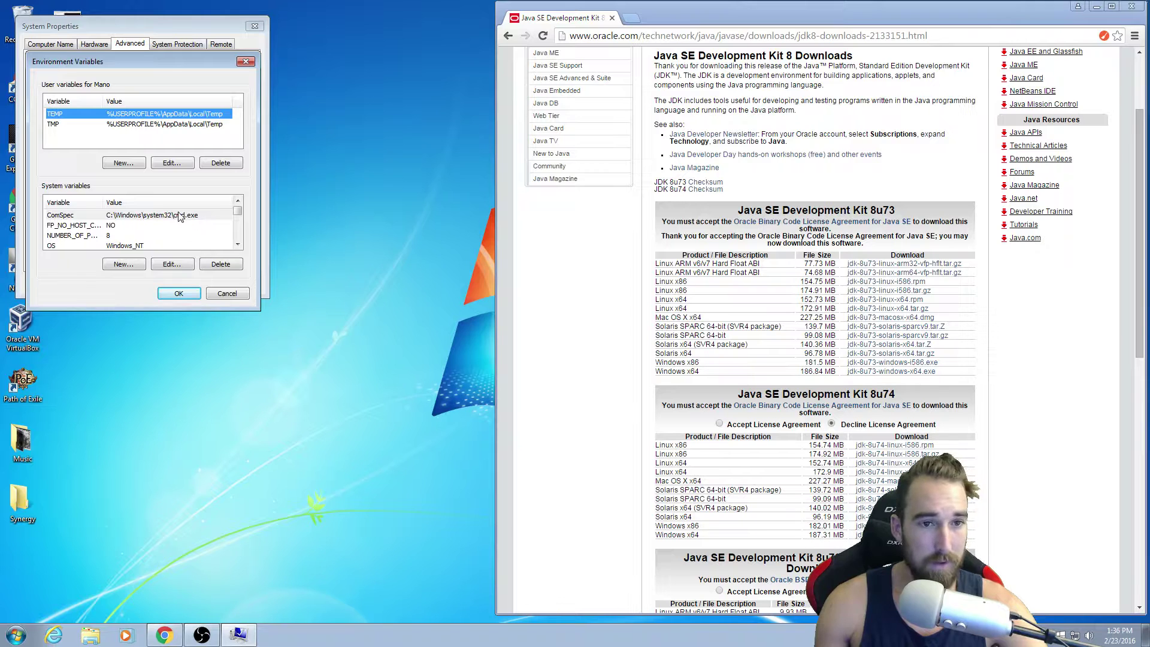
# Begin a new user variable named JAVA_HOME and open Windows Explorer beside the dialogs.
pyautogui.click(121, 162)
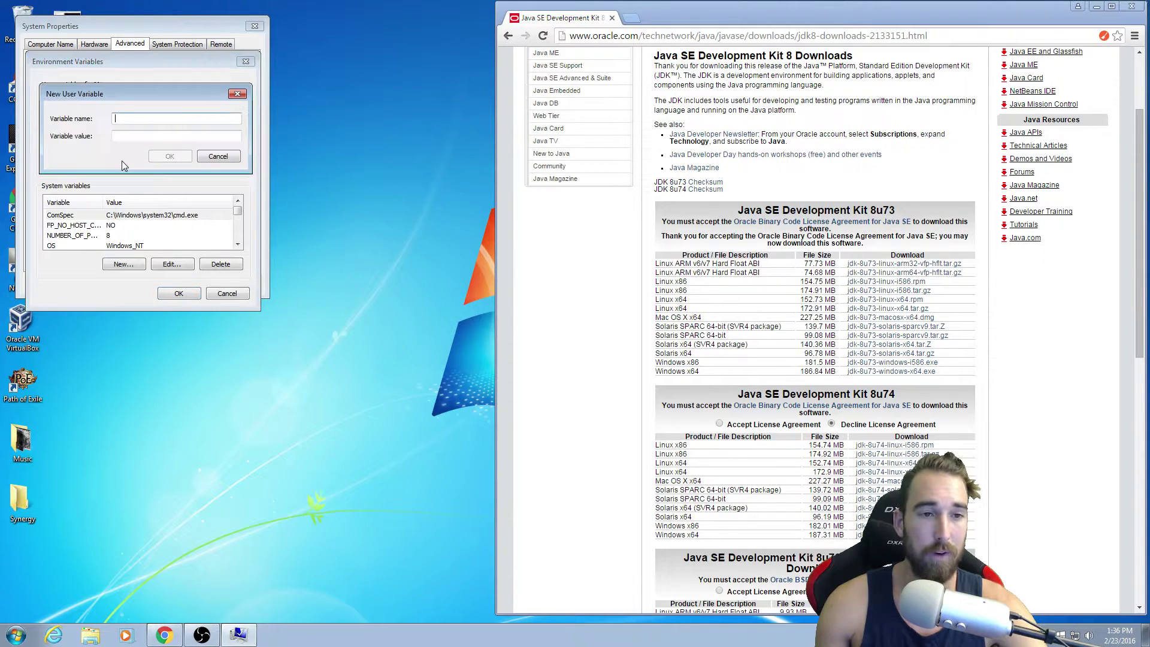
pyautogui.write('JAVA_HOME')
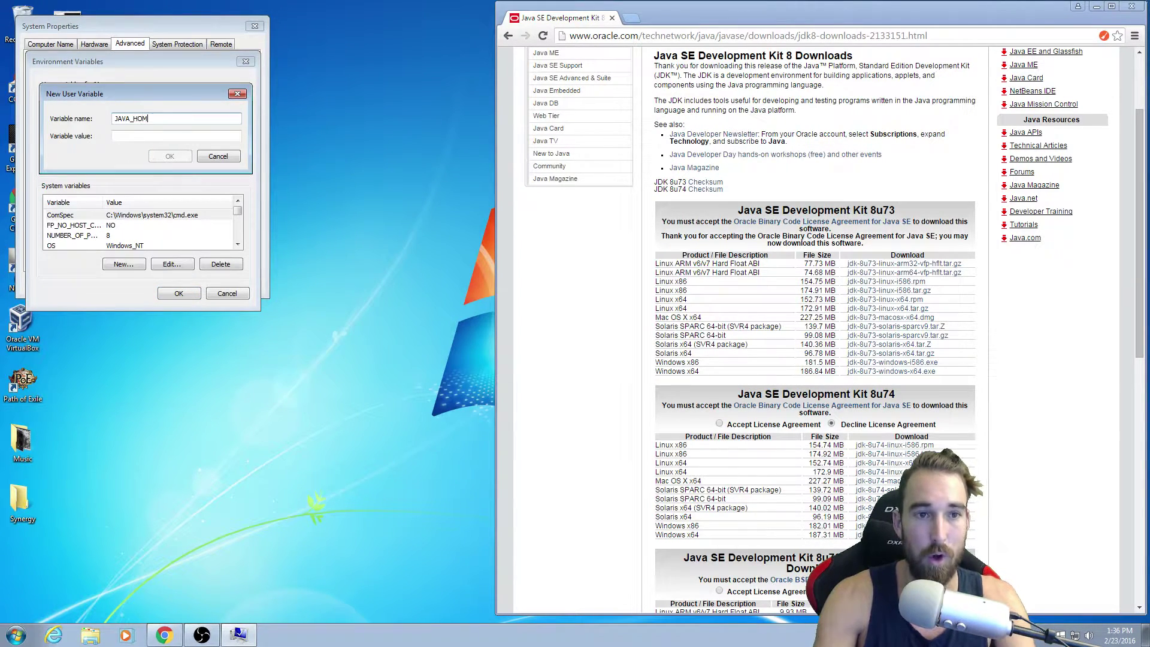
pyautogui.click(90, 635)
pyautogui.moveTo(440, 191); pyautogui.dragTo(641, 34)
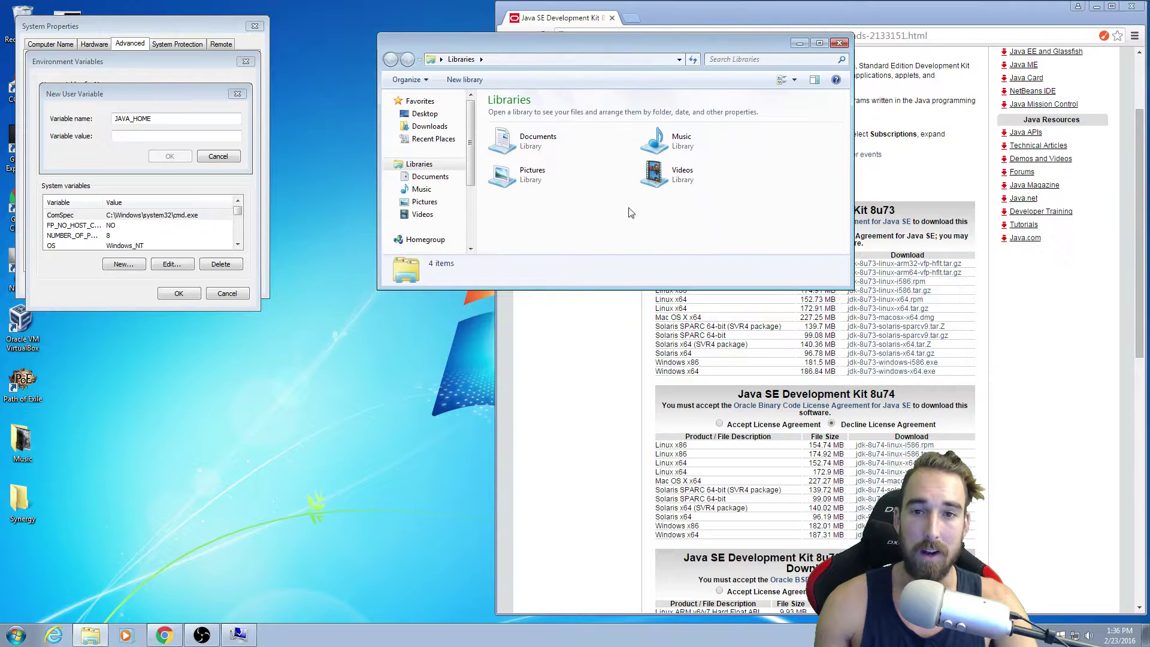
# Browse Windows Explorer to C:\Program Files\Java\jdk1.8.0_73\bin.
pyautogui.moveTo(619, 287); pyautogui.dragTo(626, 401)
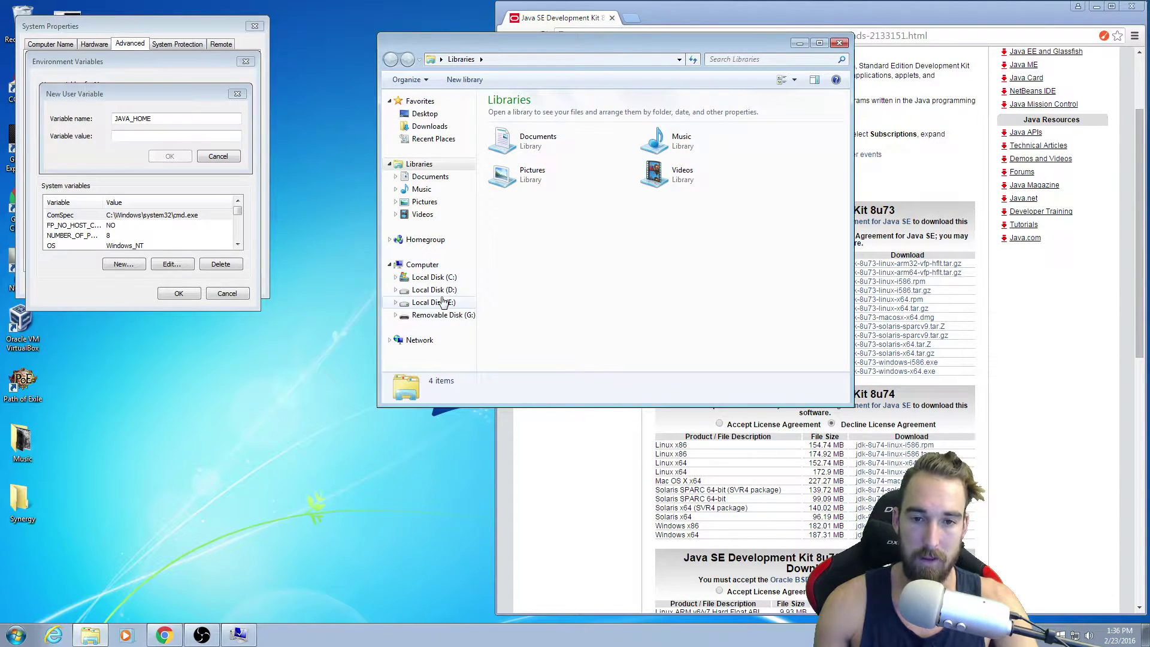
pyautogui.click(435, 277)
pyautogui.doubleClick(560, 153)
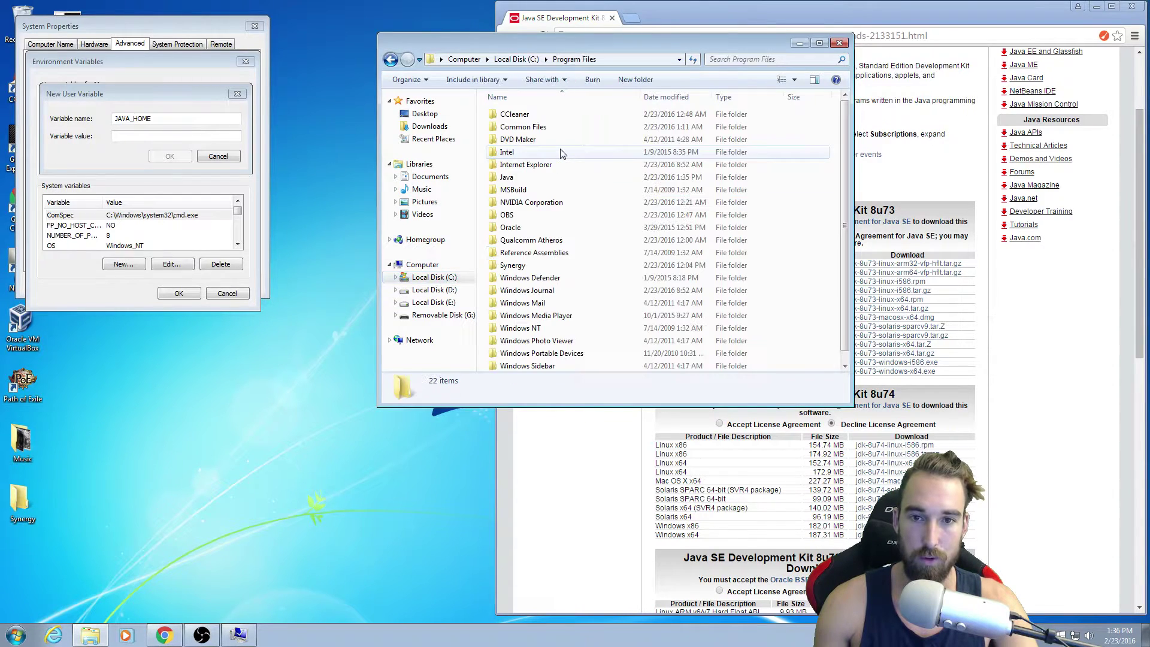
pyautogui.doubleClick(539, 178)
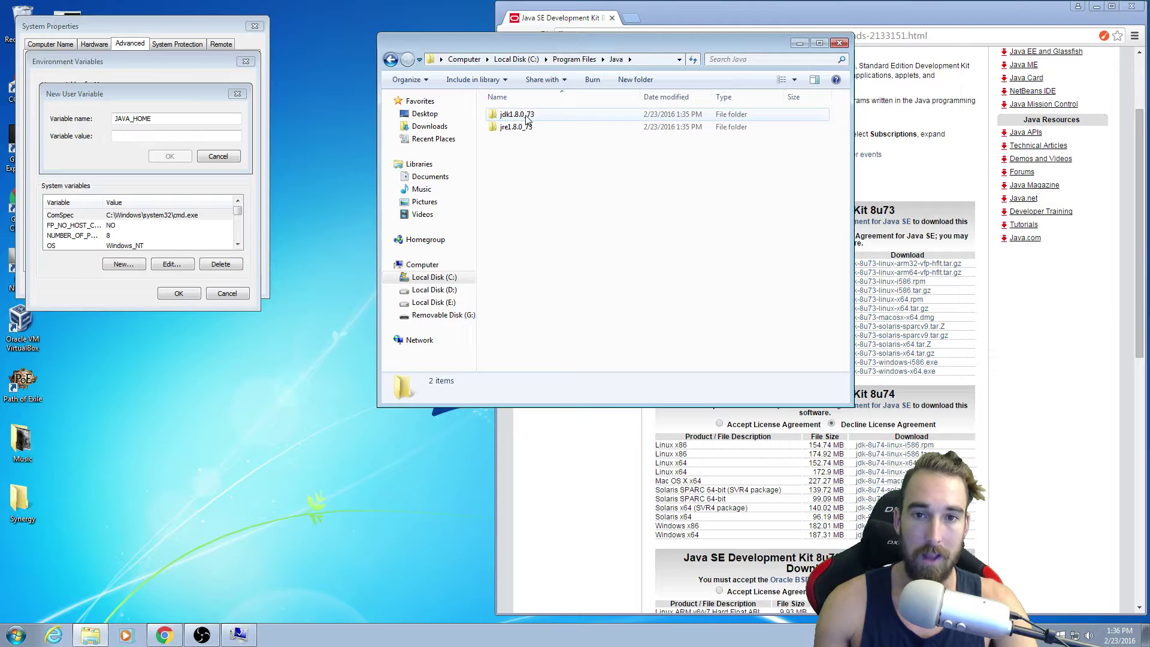
pyautogui.doubleClick(545, 120)
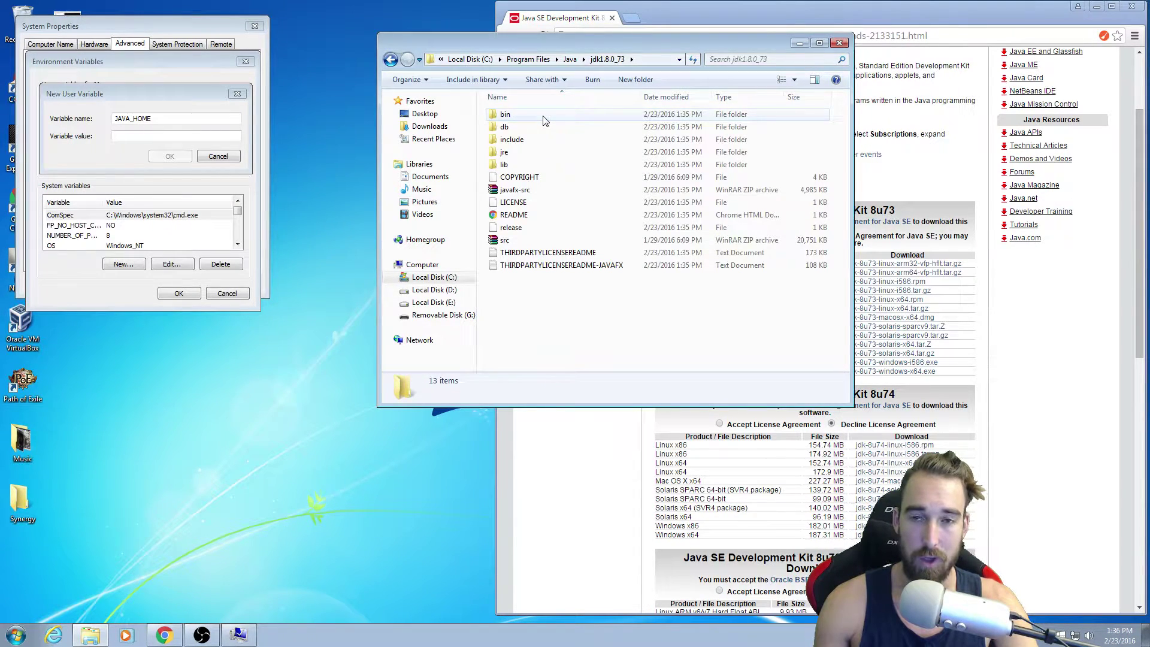
pyautogui.doubleClick(544, 117)
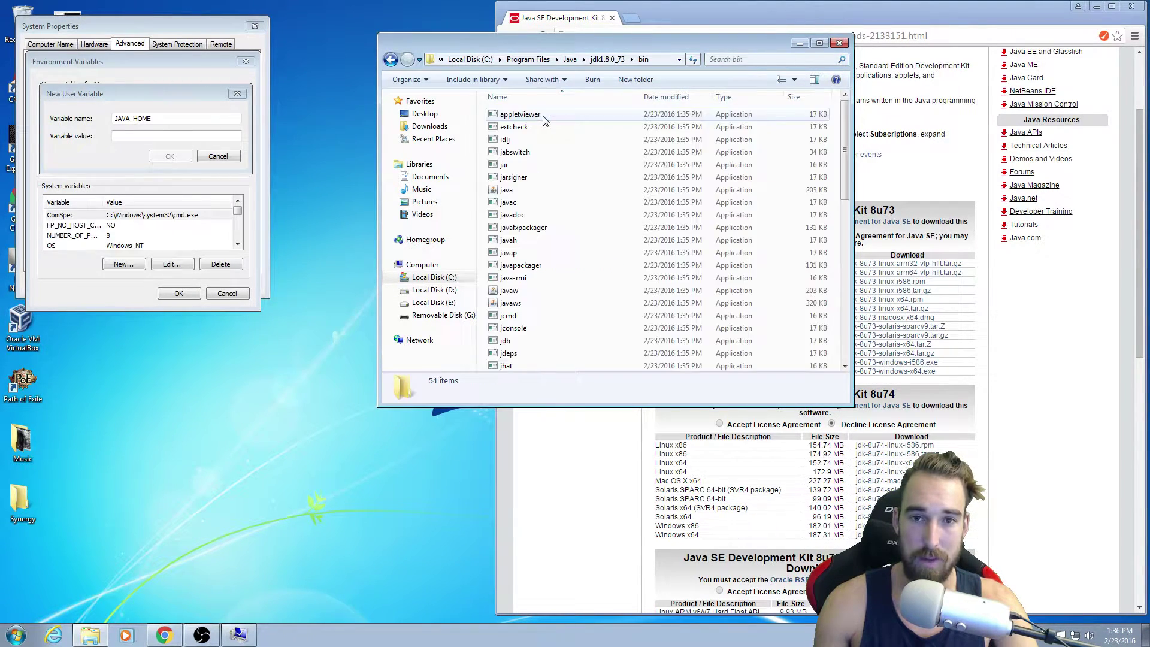
# Copy the bin folder path into JAVA_HOME's Variable value field.
pyautogui.click(655, 61)
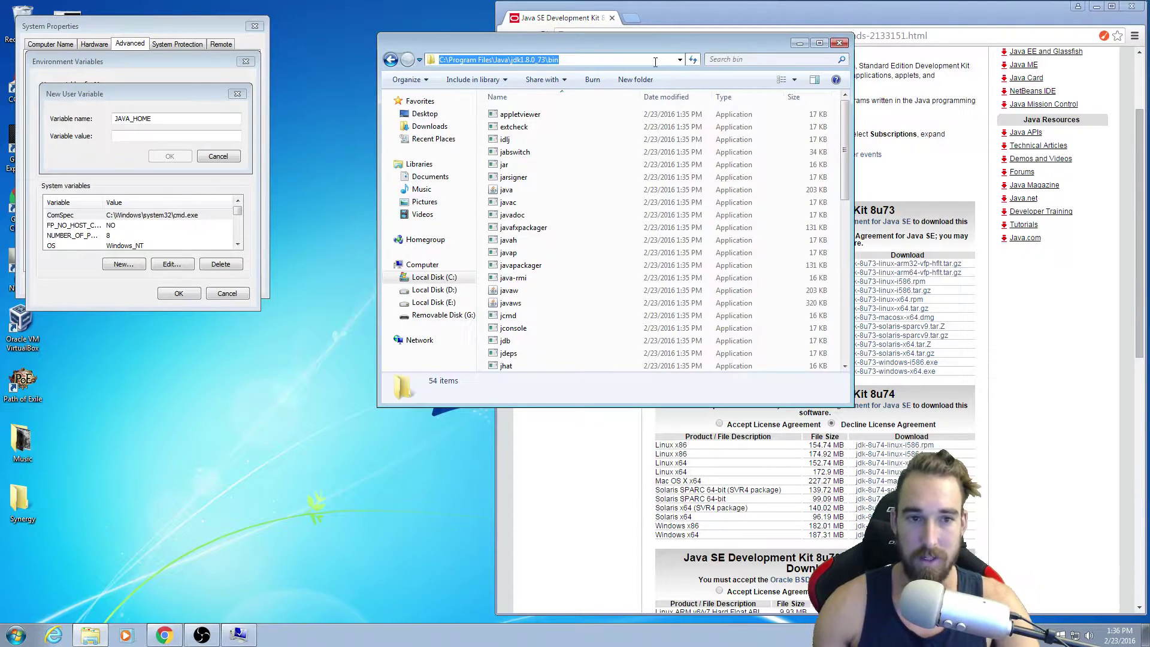
pyautogui.hotkey('ctrl', 'c')
pyautogui.click(166, 136)
pyautogui.hotkey('ctrl', 'v')
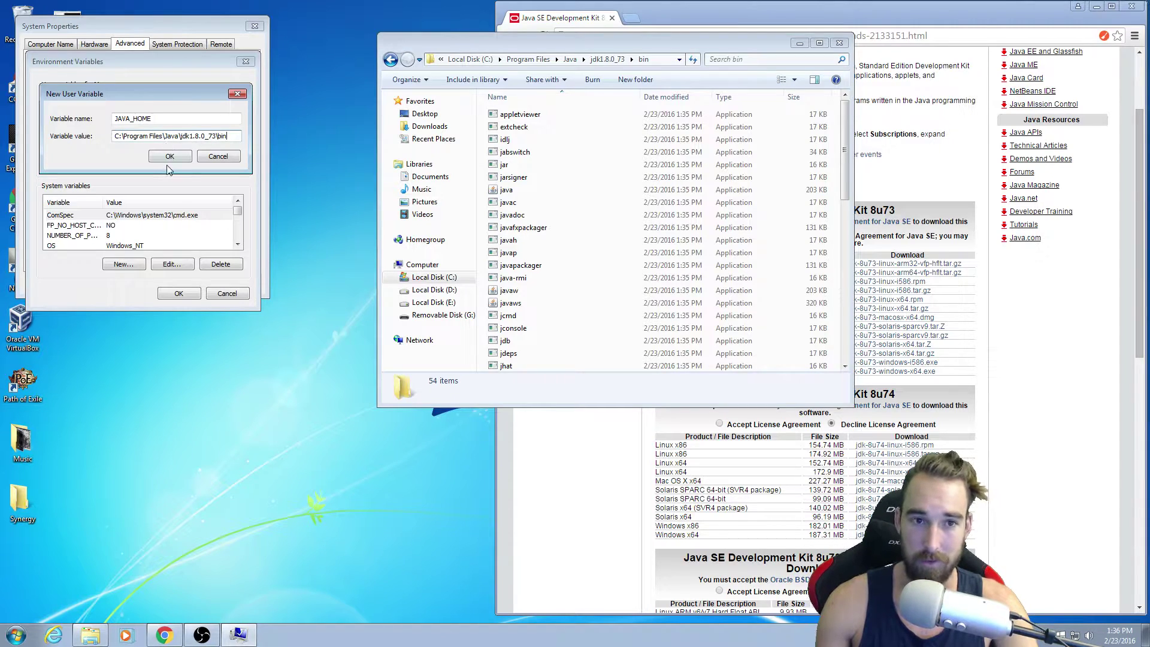
# Save JAVA_HOME and create a user variable PATH with value %JAVA_HOME%.
pyautogui.click(170, 157)
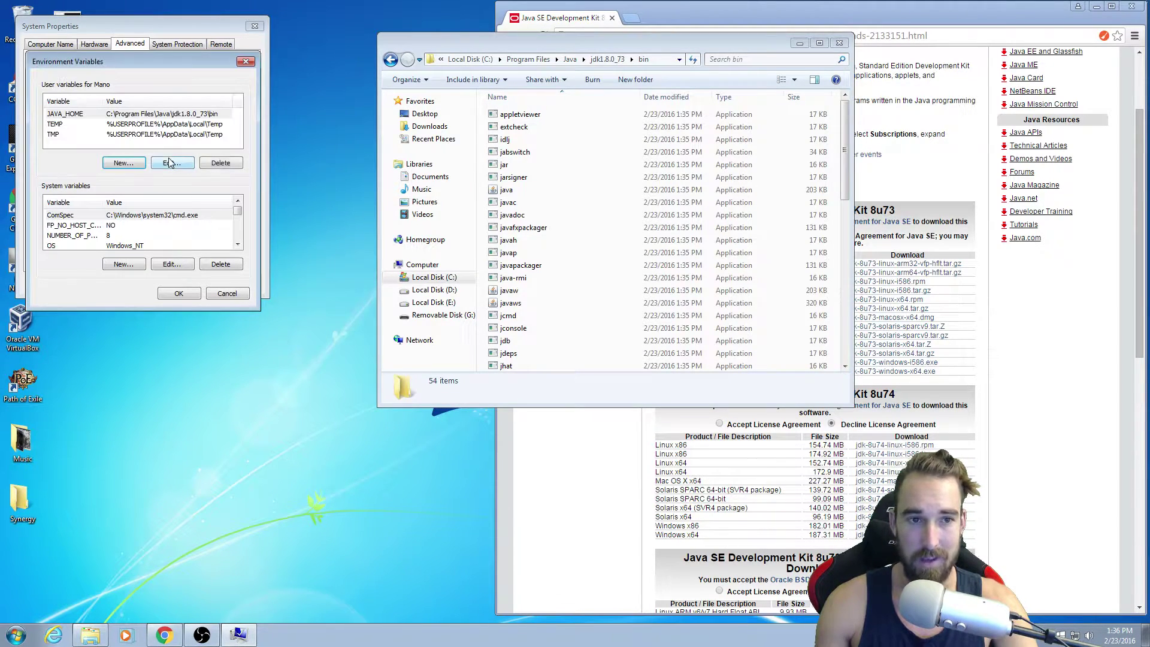
pyautogui.click(123, 163)
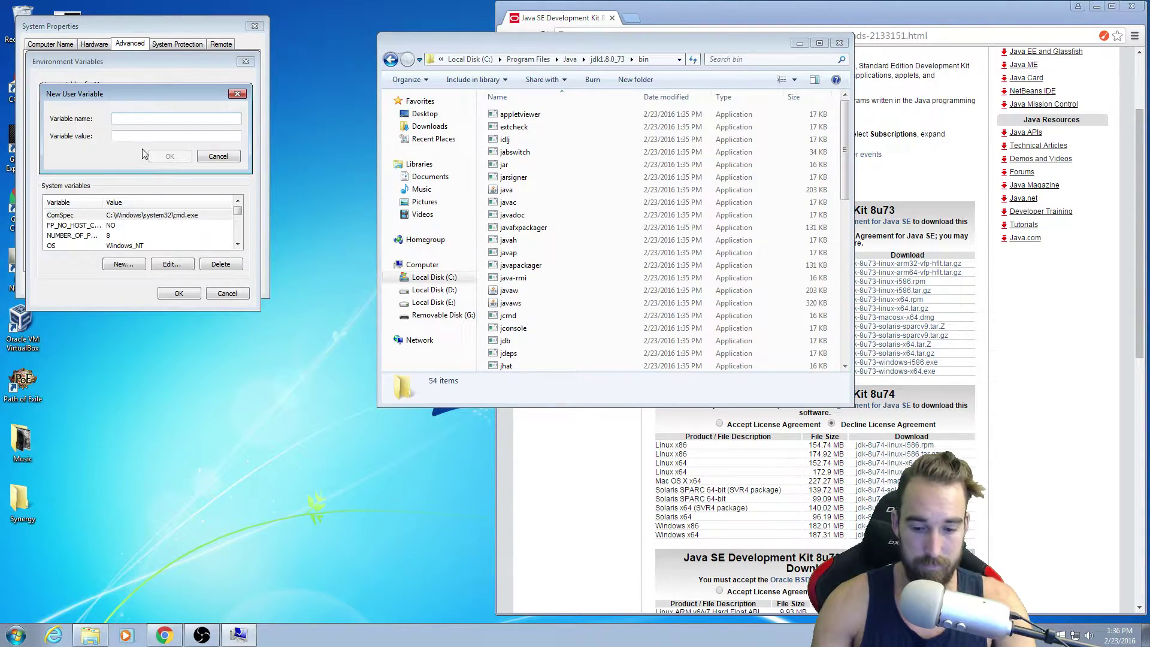
pyautogui.write('PATH')
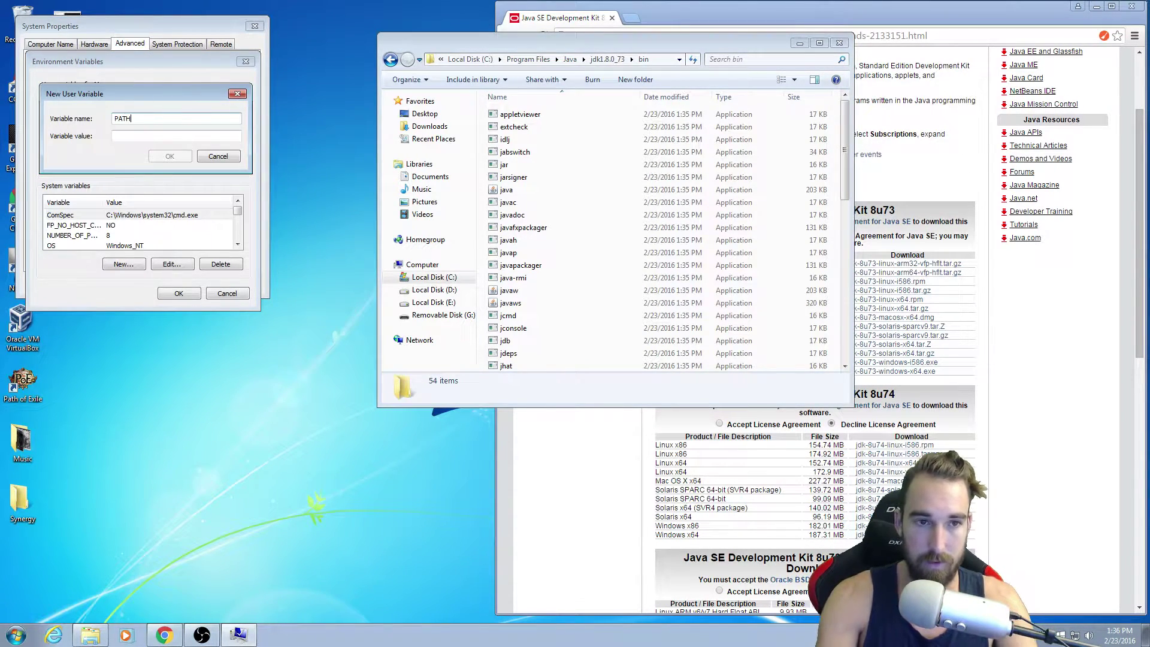
pyautogui.click(138, 132)
pyautogui.write('%JA')
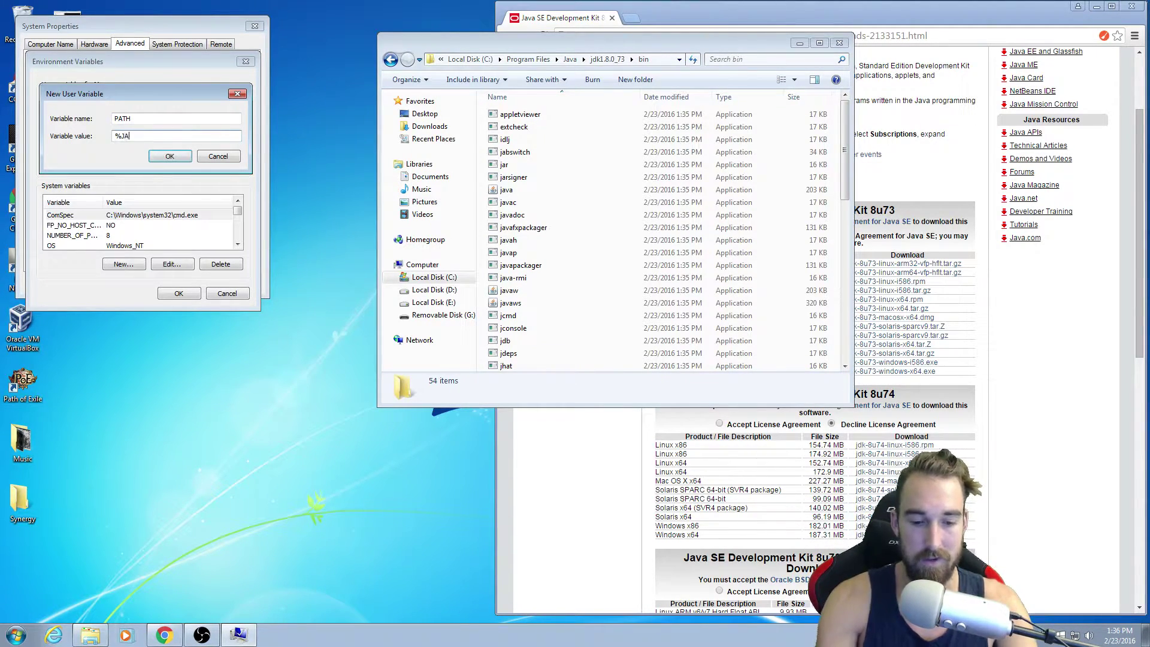
pyautogui.write('VA_HOME%')
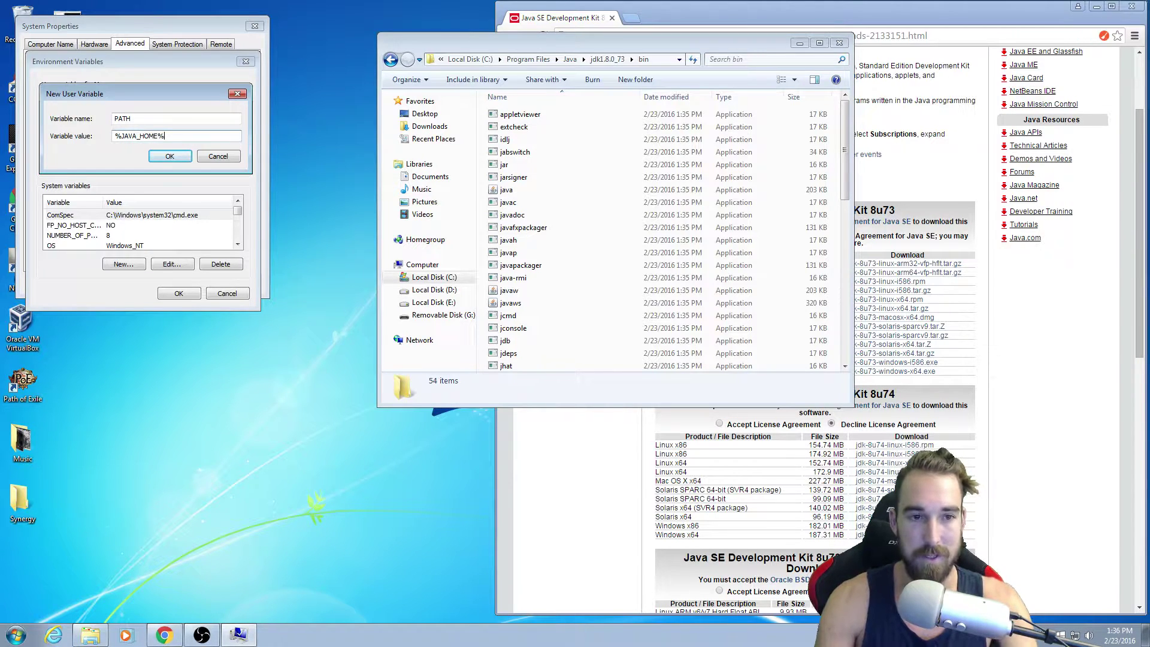
# Save PATH and close the Environment Variables and System Properties dialogs with OK.
pyautogui.click(155, 157)
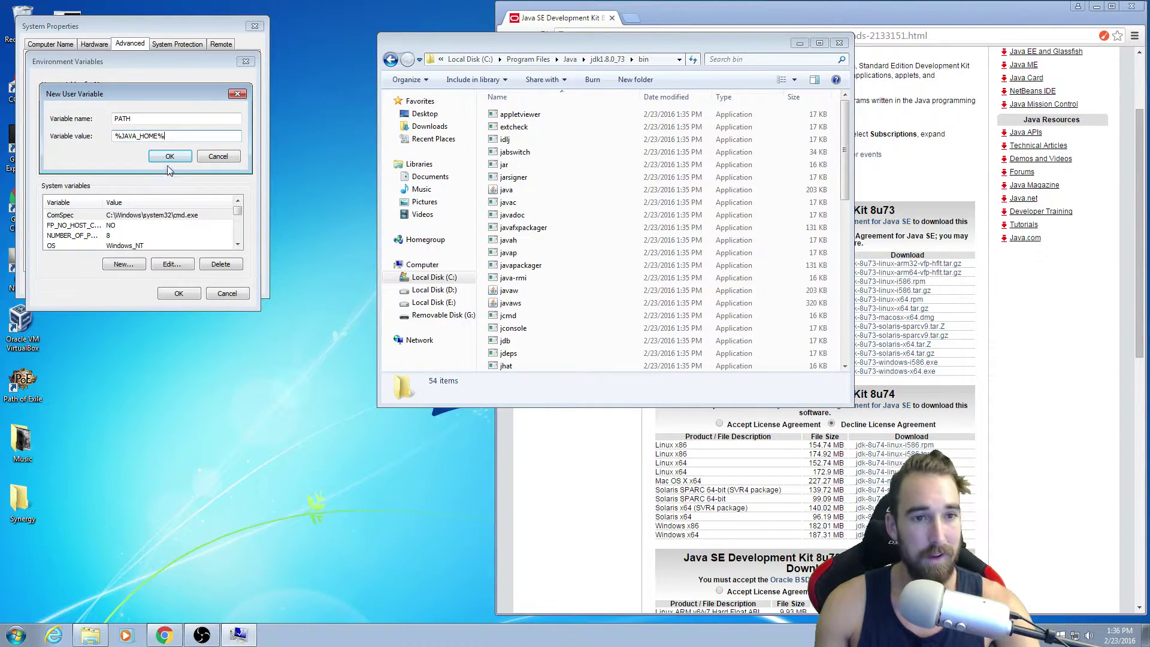
pyautogui.click(179, 293)
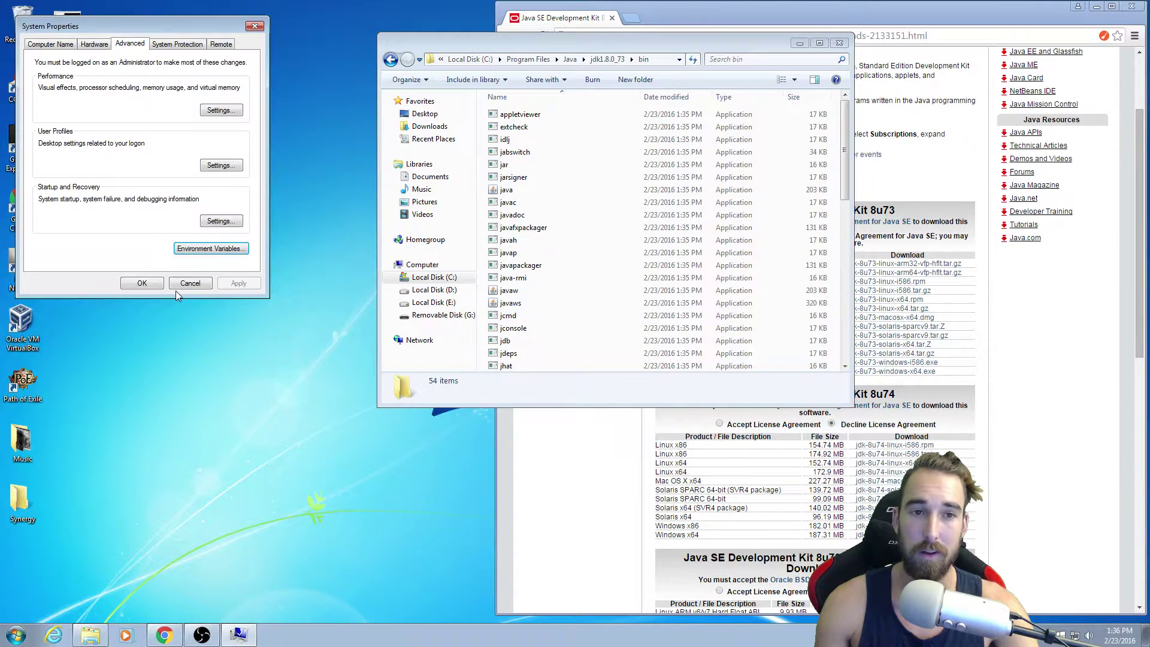
pyautogui.click(143, 284)
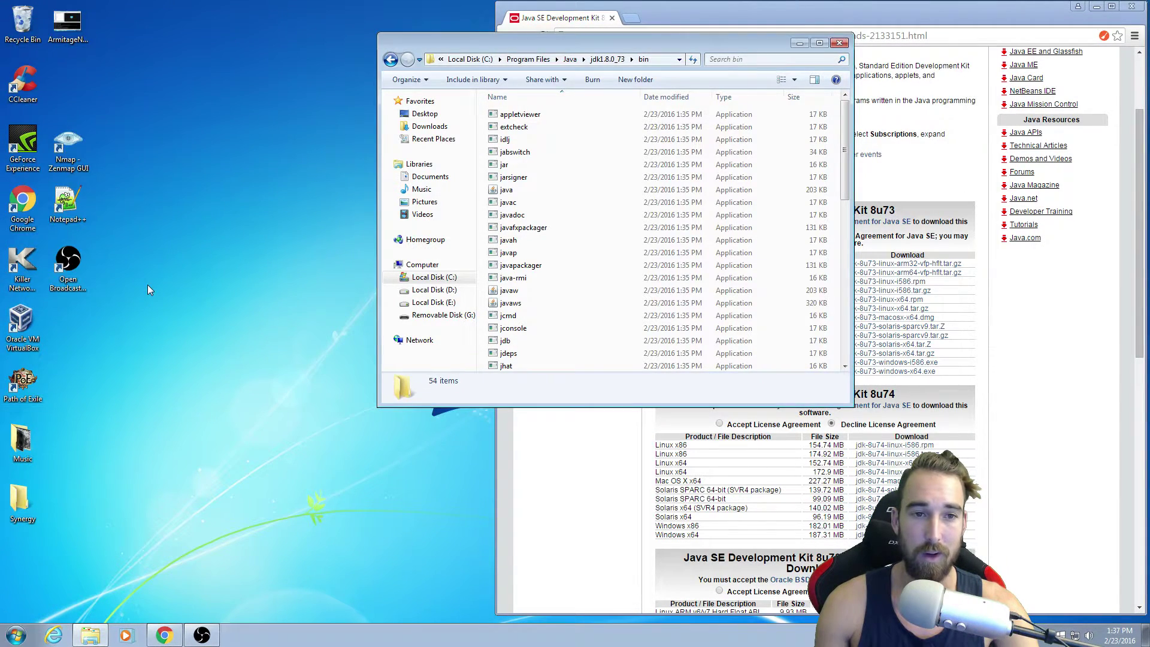
# Create a new folder named java at the root of the C: drive.
pyautogui.click(468, 58)
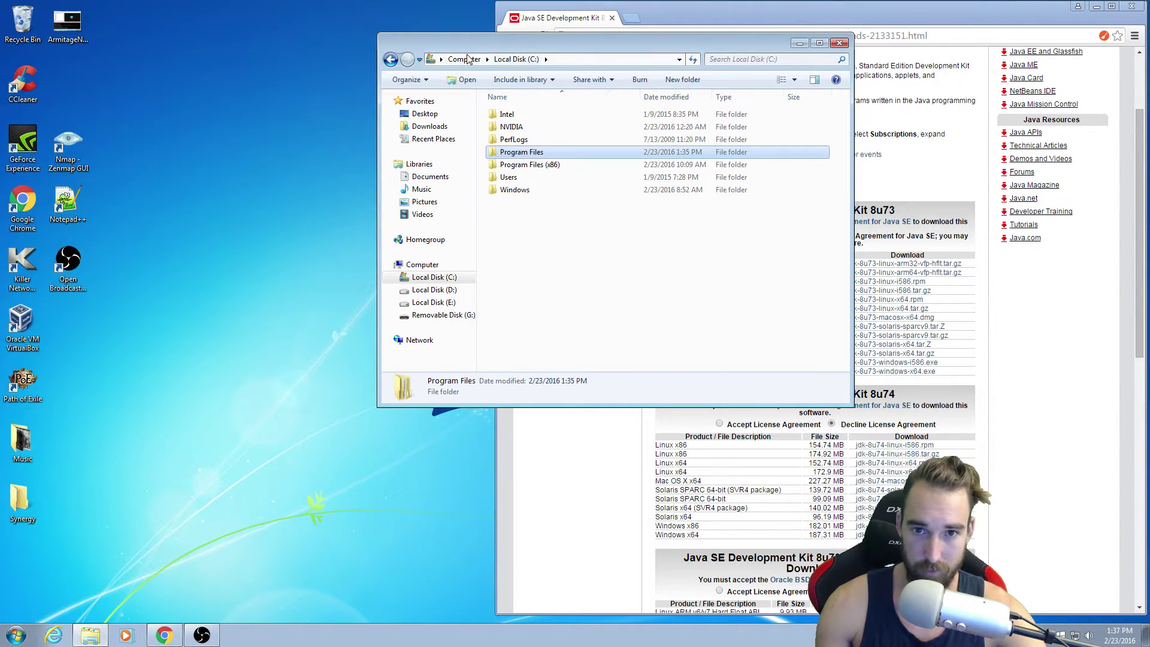
pyautogui.rightClick(514, 208)
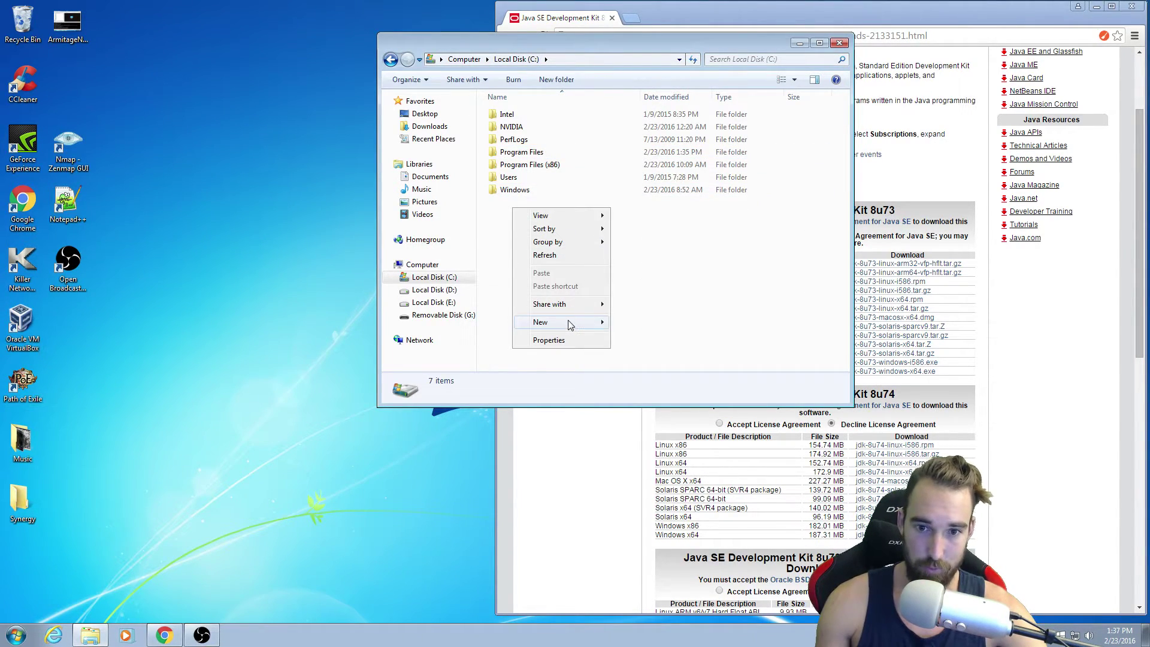
pyautogui.moveTo(569, 323)
pyautogui.click(639, 324)
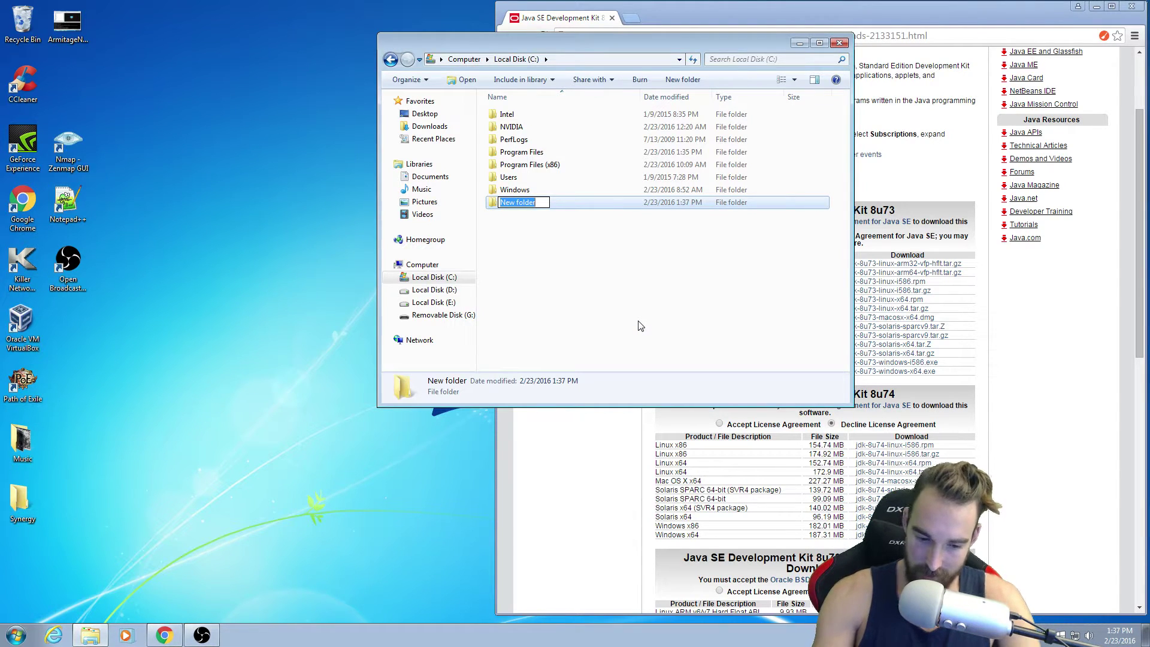
pyautogui.write('java')
pyautogui.press('Return')
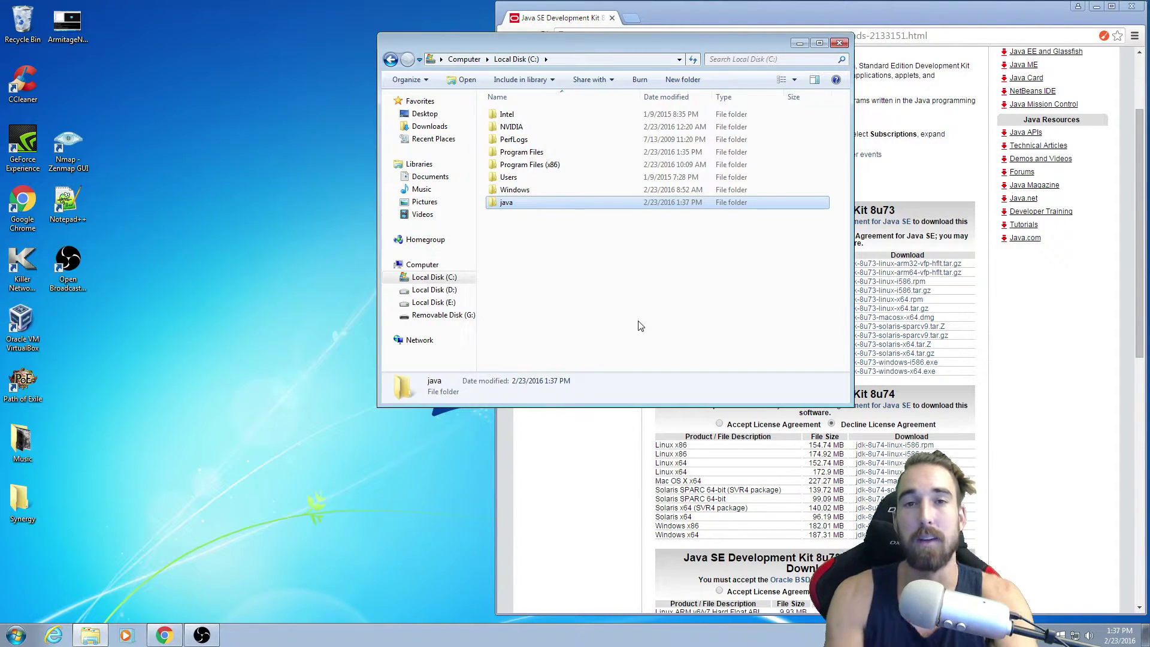
# Create a src folder inside C:\java, open it, and shrink the Explorer window to the top.
pyautogui.doubleClick(501, 203)
pyautogui.rightClick(545, 163)
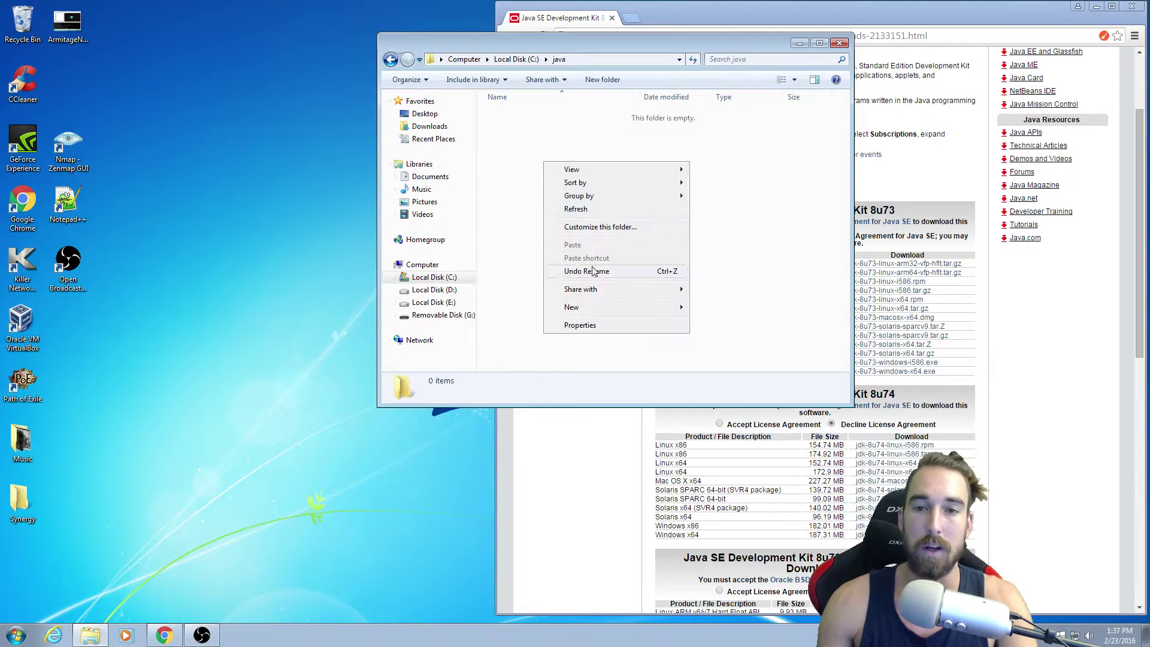
pyautogui.moveTo(616, 304)
pyautogui.click(714, 305)
pyautogui.write('sr')
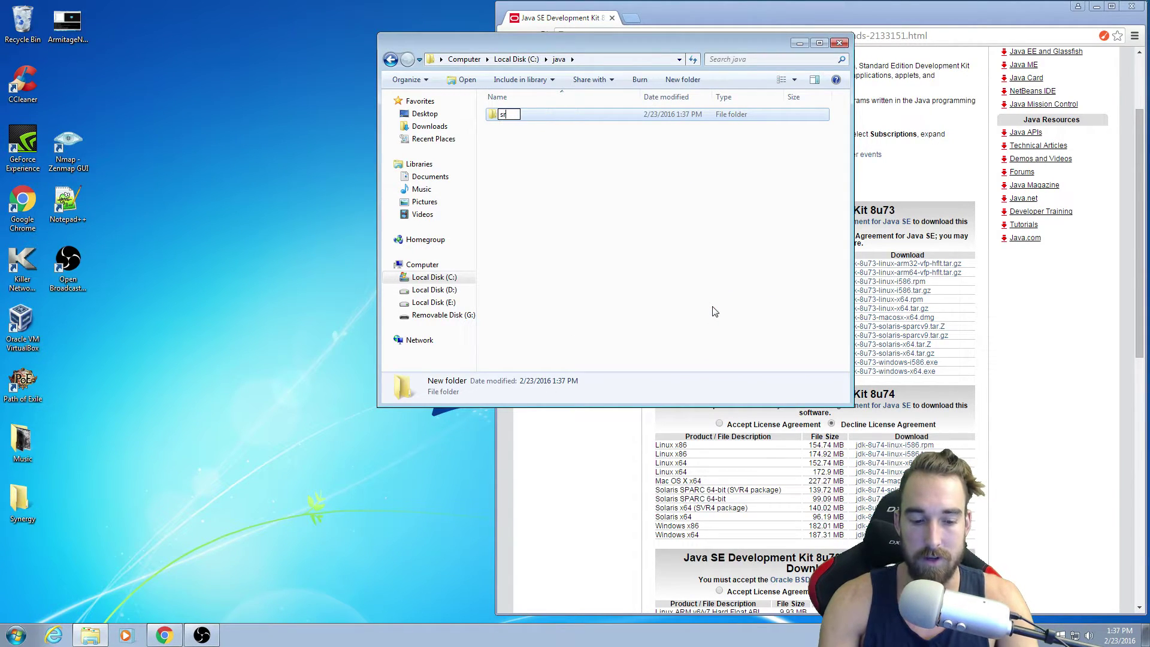
pyautogui.write('c')
pyautogui.press('Return')
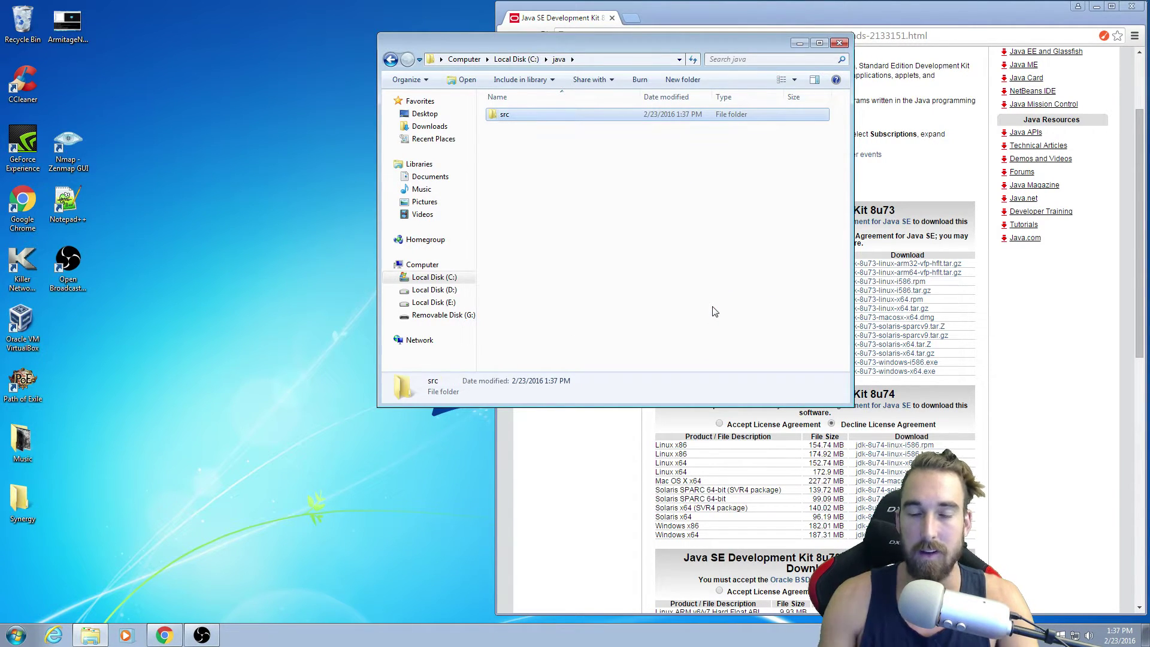
pyautogui.doubleClick(642, 117)
pyautogui.moveTo(639, 50); pyautogui.dragTo(277, 27)
pyautogui.moveTo(371, 391); pyautogui.dragTo(387, 263)
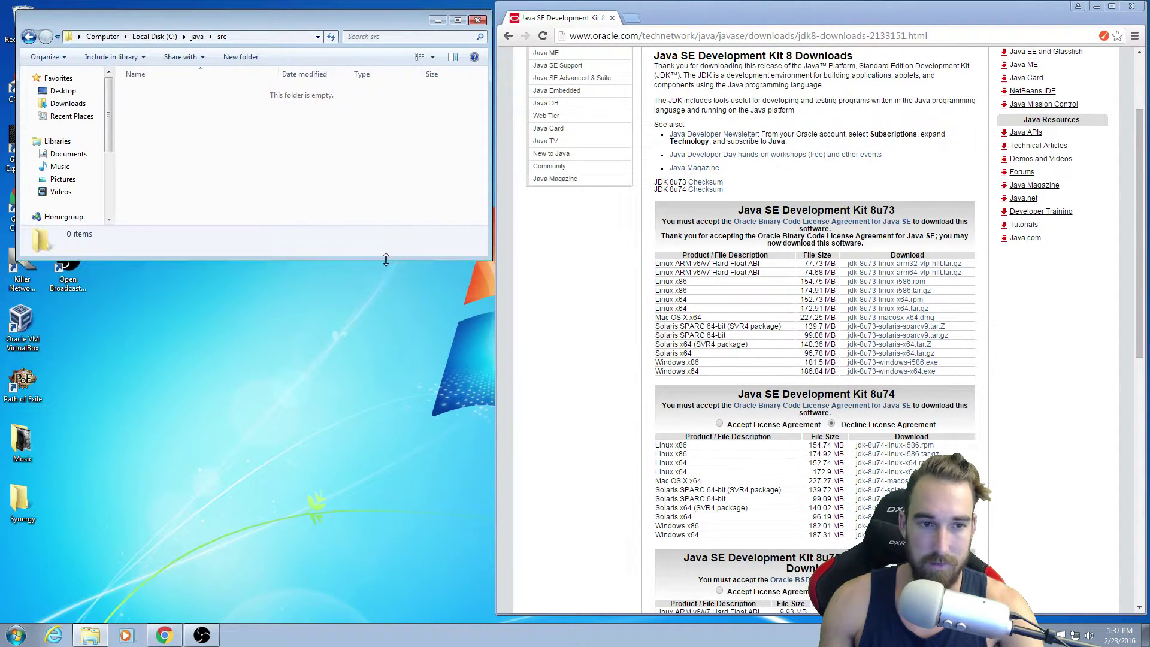
# Launch plain Notepad (not Notepad++) from the Start search and move it lower.
pyautogui.click(16, 635)
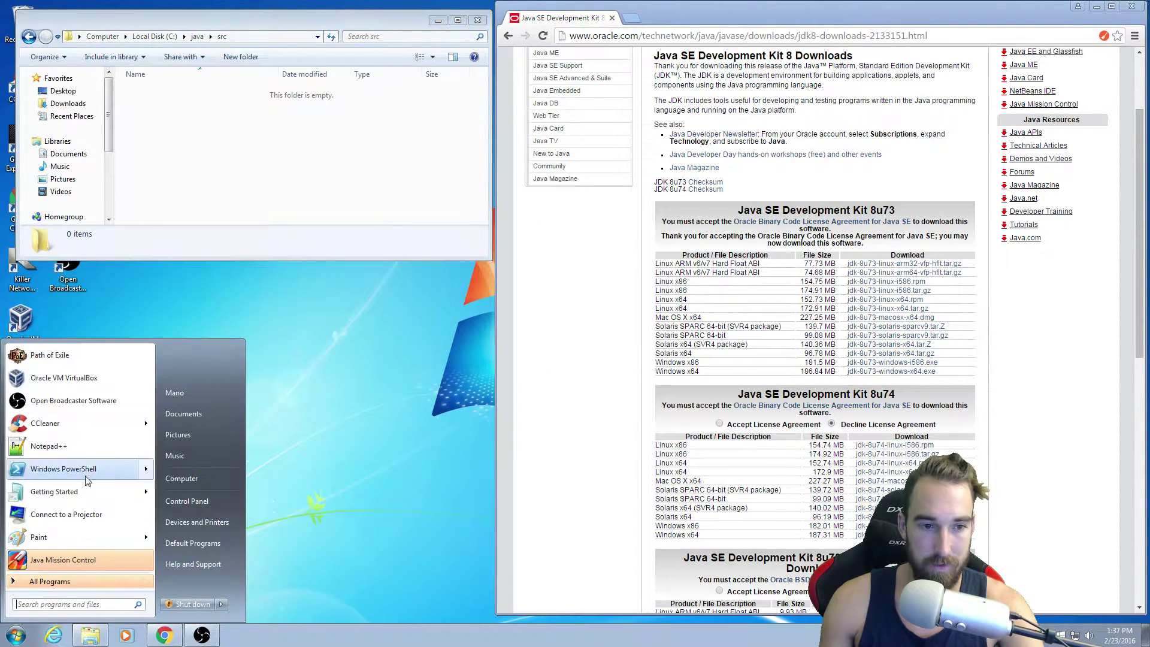
pyautogui.click(51, 604)
pyautogui.write('notepad')
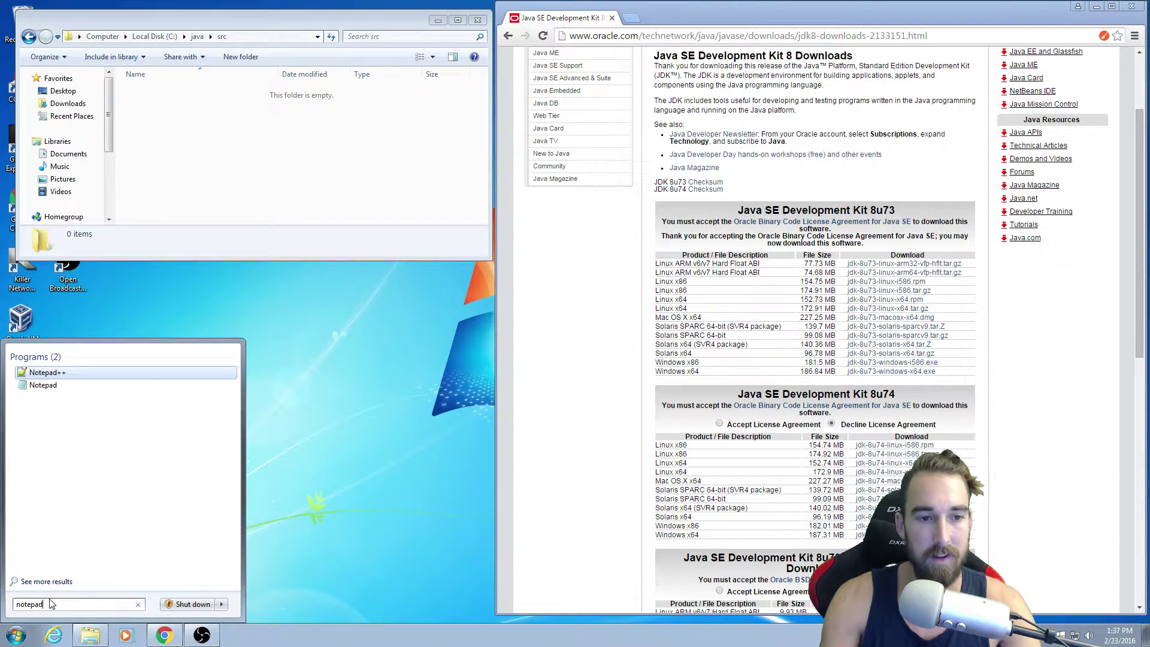
pyautogui.press('Down')
pyautogui.press('Return')
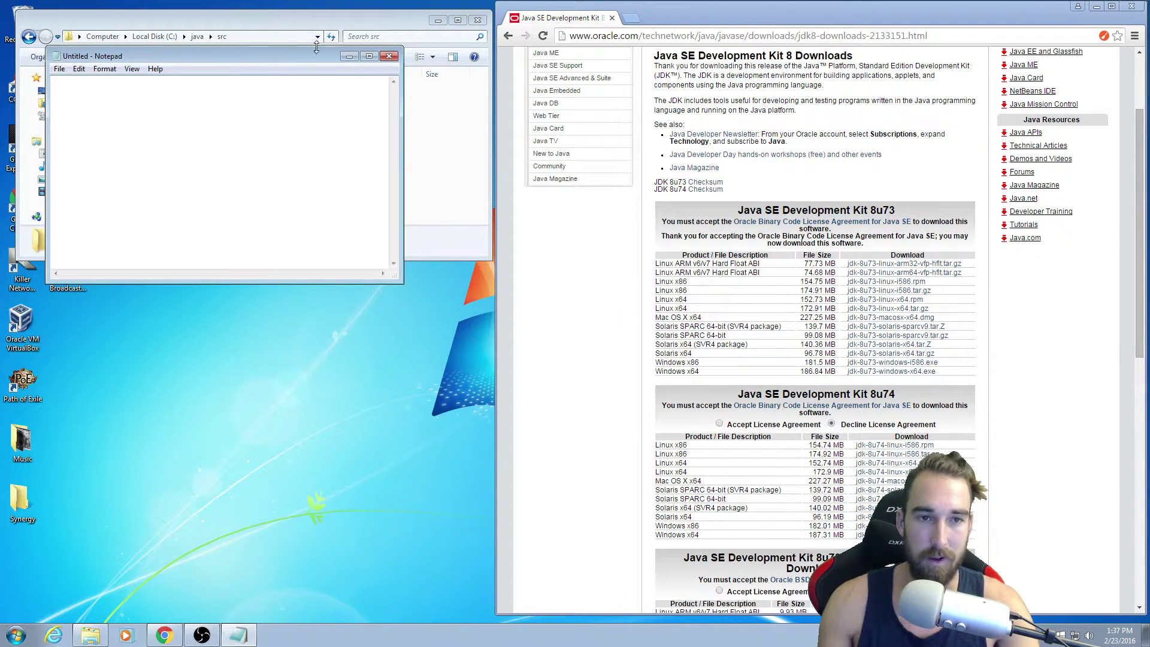
pyautogui.moveTo(284, 58); pyautogui.dragTo(279, 309)
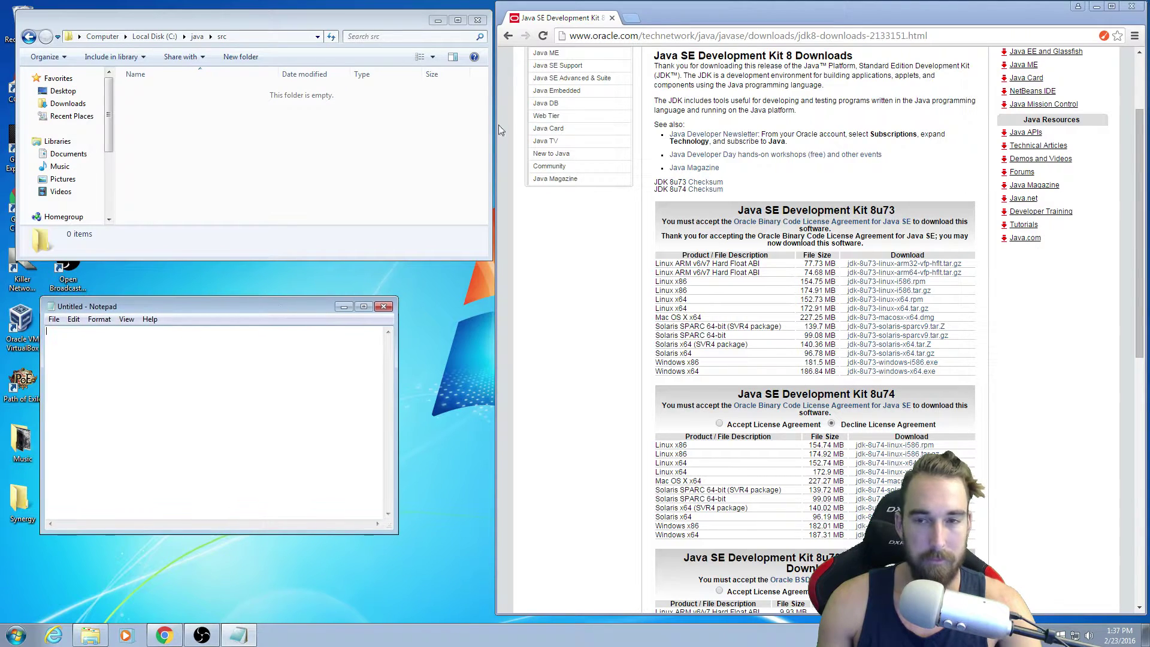
# In a new Chrome tab, open javaranch's Java FAQ article 'How to create your first Java program'.
pyautogui.click(631, 18)
pyautogui.write('java')
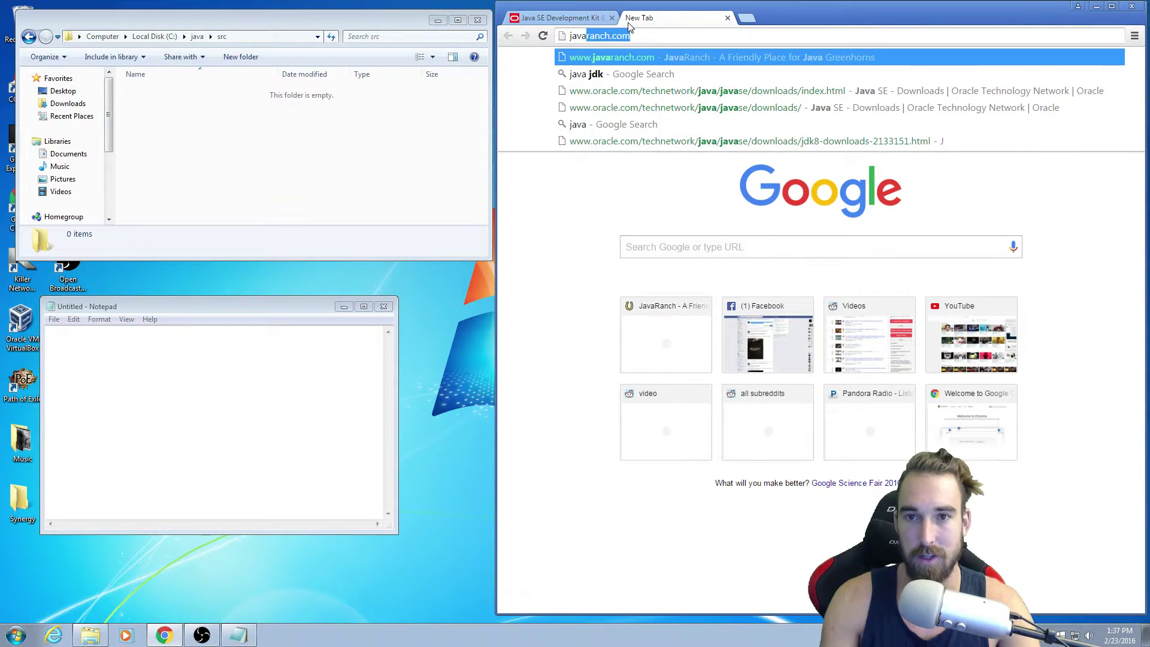
pyautogui.press('Return')
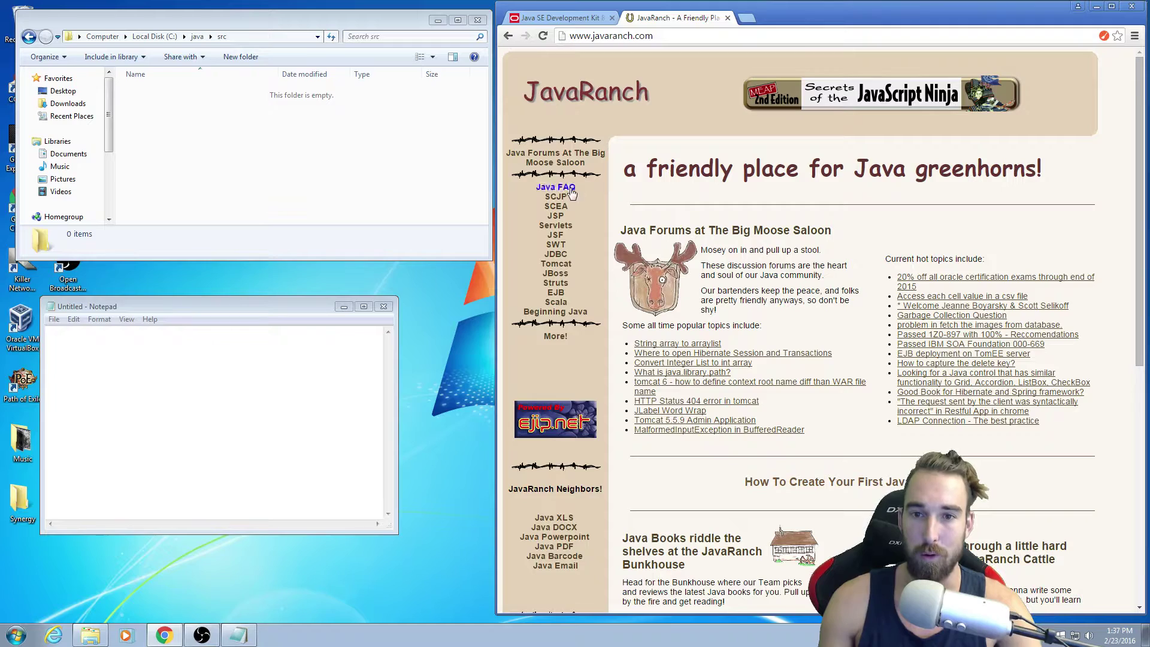
pyautogui.click(570, 190)
pyautogui.scroll(-5, 747, 204)
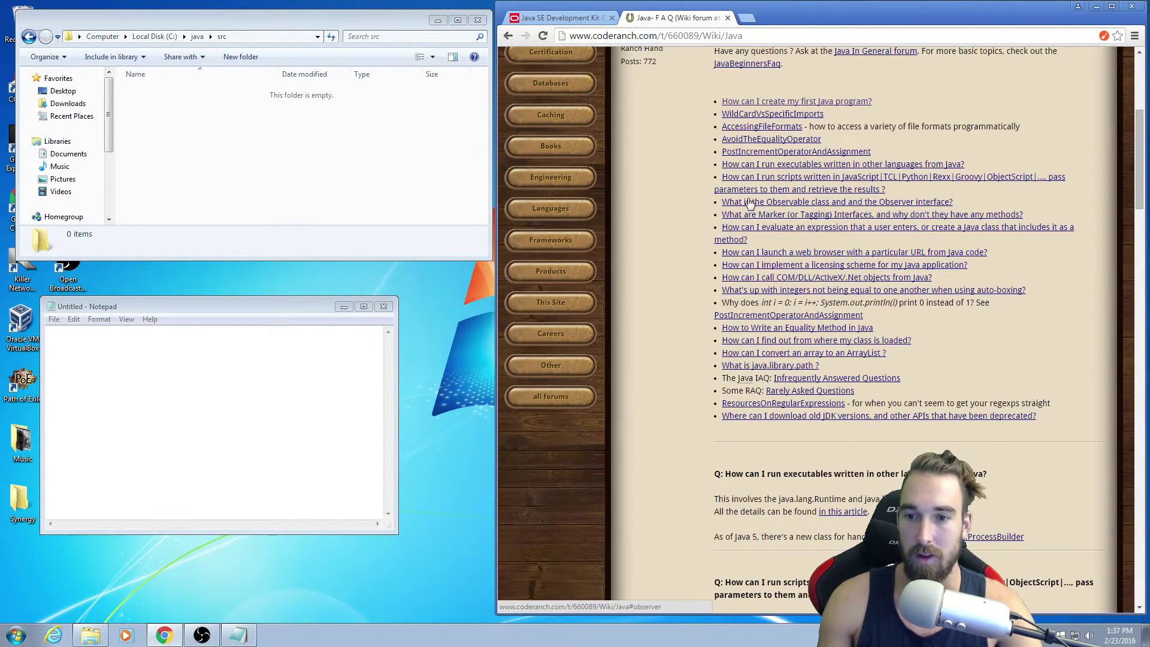
pyautogui.scroll(2, 747, 205)
pyautogui.click(773, 223)
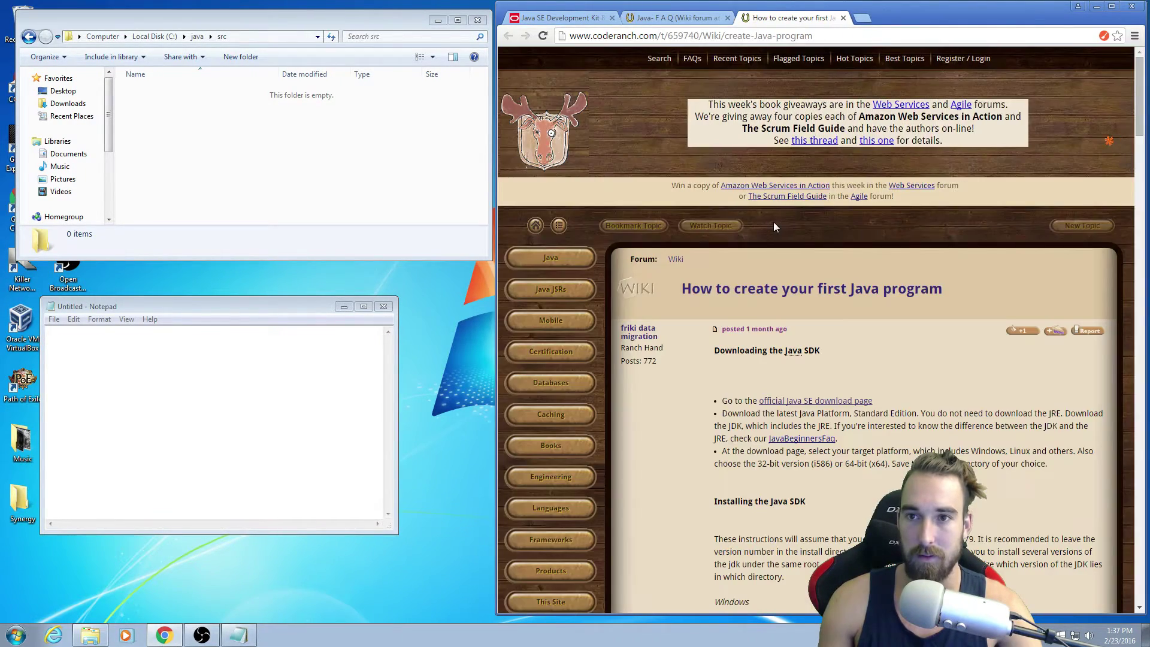
pyautogui.scroll(-16, 773, 225)
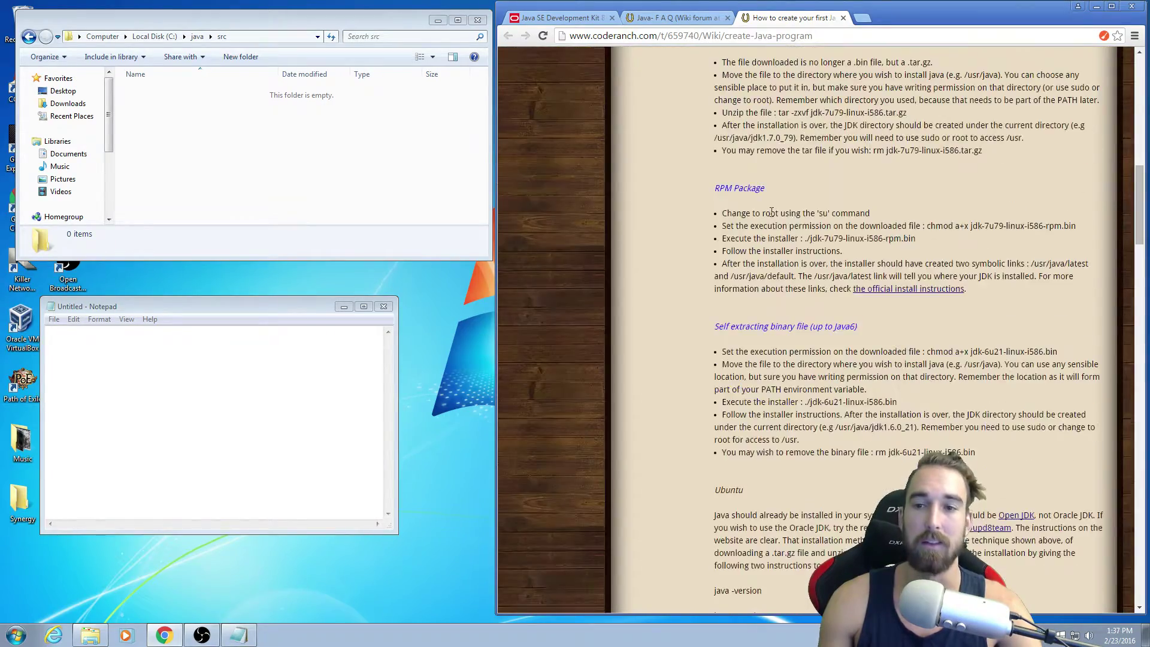
pyautogui.scroll(-20, 771, 206)
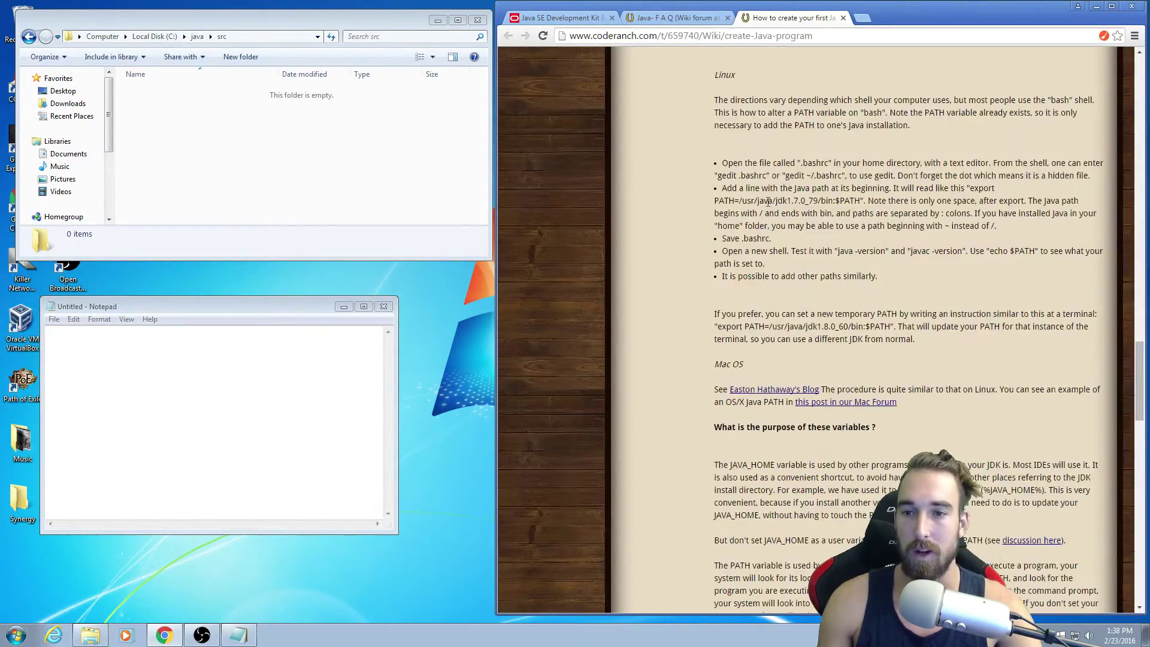
pyautogui.scroll(-4, 768, 206)
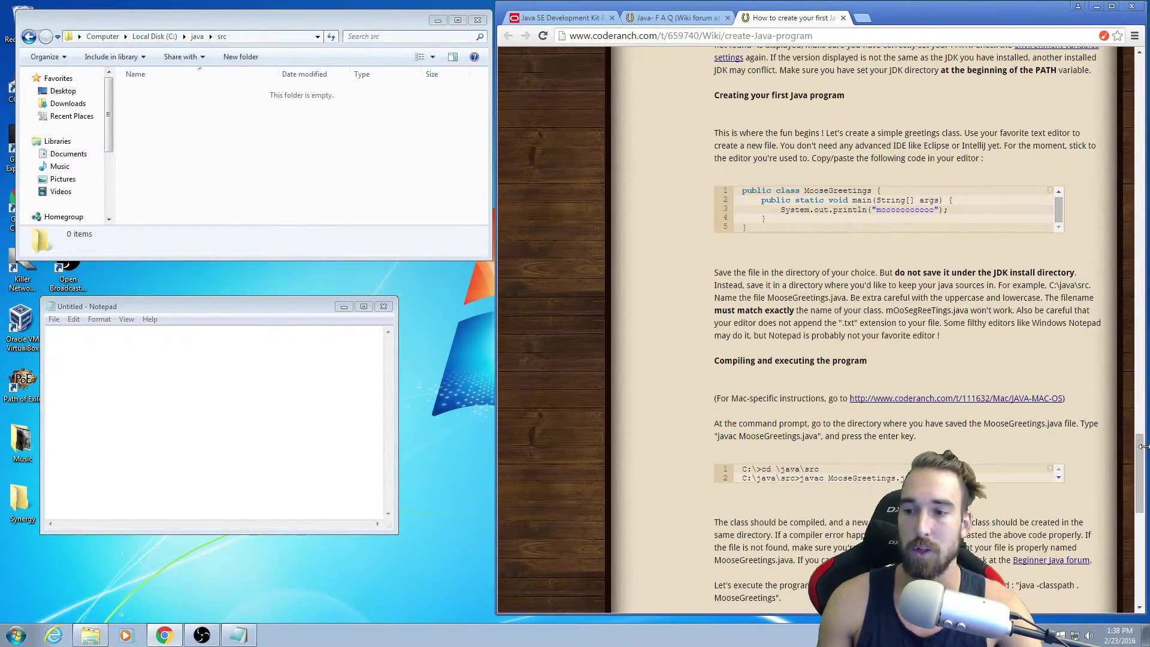
# Copy the MooseGreetings class code block from the tutorial and paste it into Notepad.
pyautogui.moveTo(1142, 446); pyautogui.dragTo(1142, 460)
pyautogui.moveTo(747, 185); pyautogui.dragTo(743, 148)
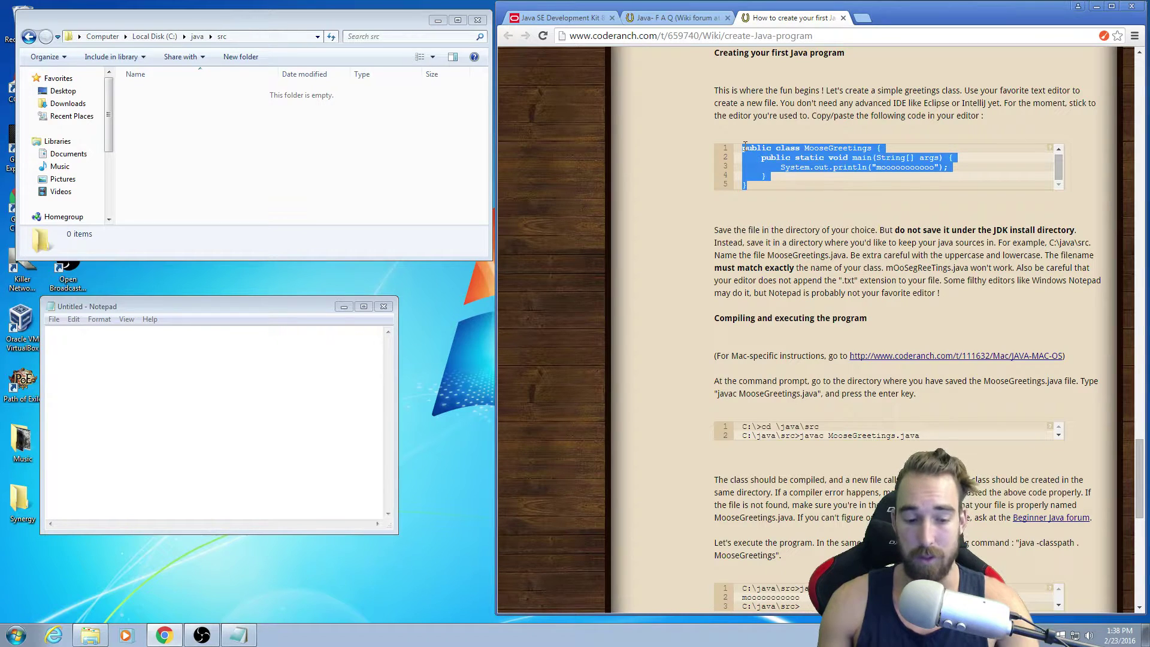
pyautogui.click(200, 398)
pyautogui.write('public class MooseGreetings {     public static void main(String[] args) {         System.out.println("mooooooooooo");     } }')
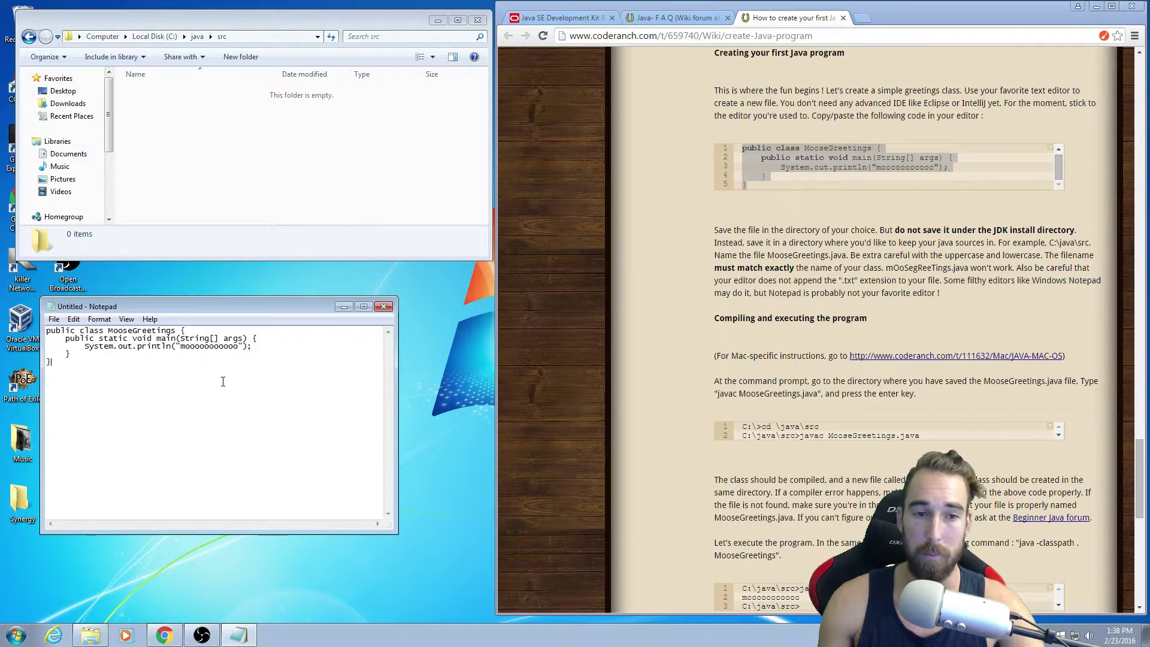
# Start saving the Notepad code as a new file, browsing to the C:\java\src folder.
pyautogui.click(73, 319)
pyautogui.click(73, 318)
pyautogui.click(54, 318)
pyautogui.click(85, 376)
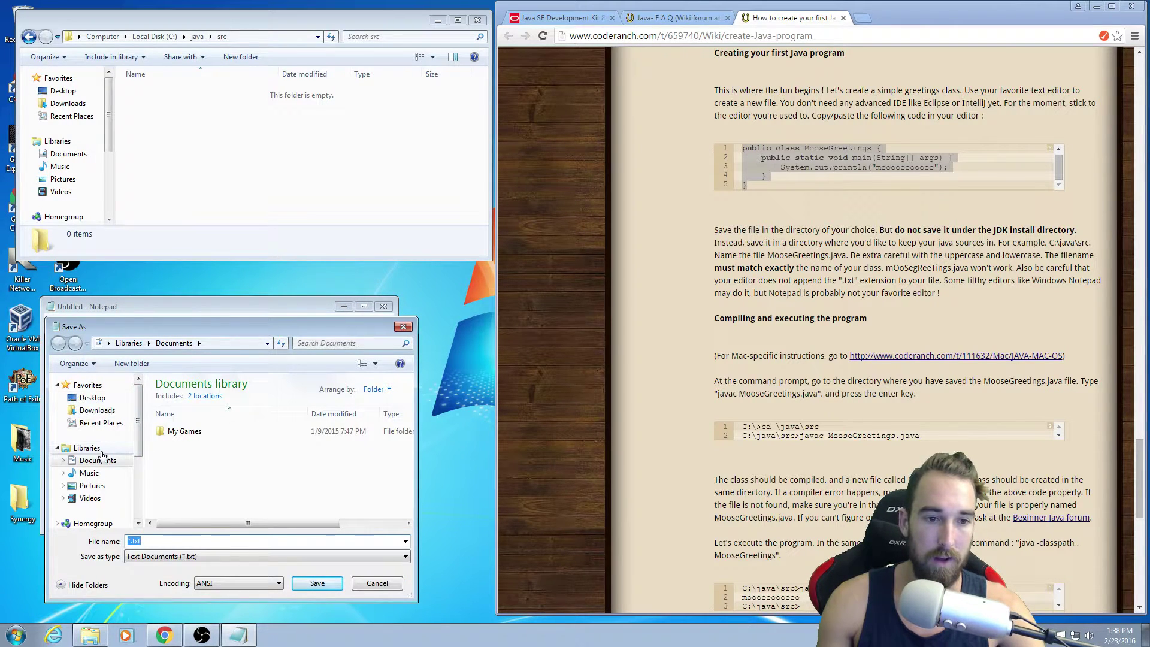
pyautogui.scroll(-3, 105, 460)
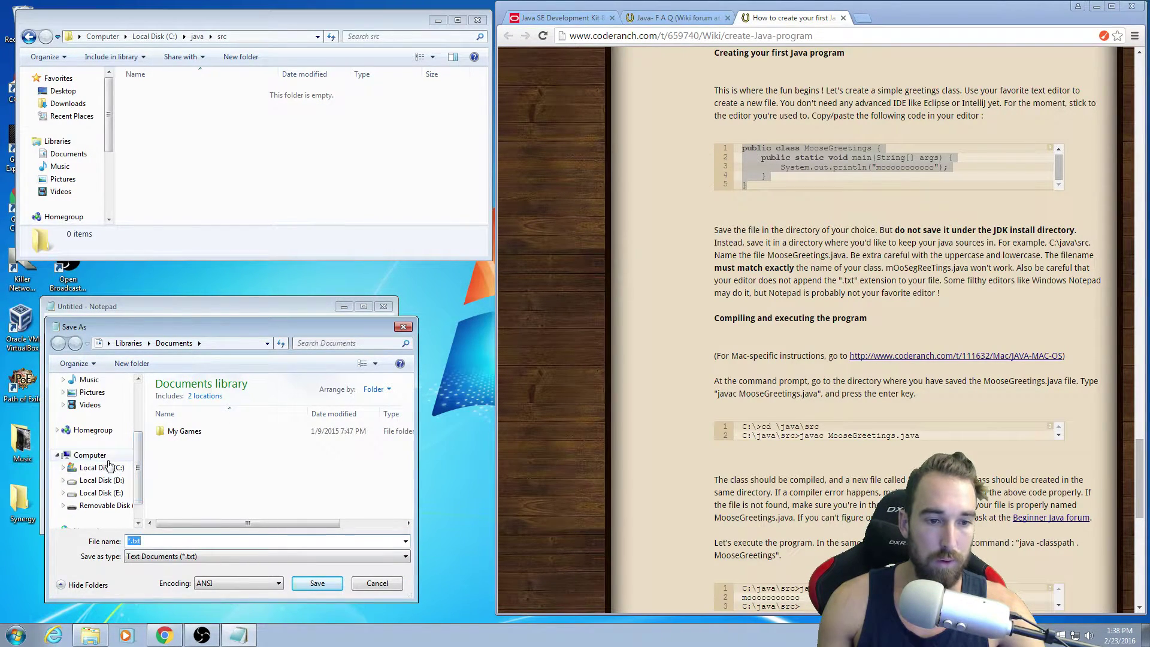
pyautogui.click(106, 459)
pyautogui.click(103, 468)
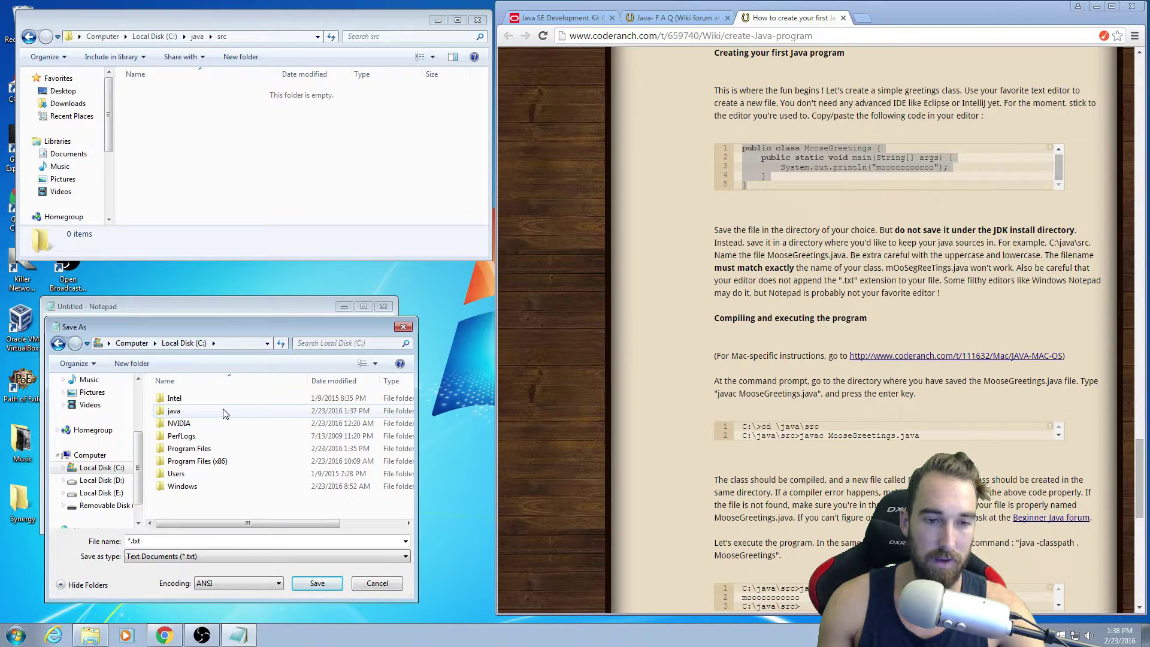
pyautogui.click(161, 413)
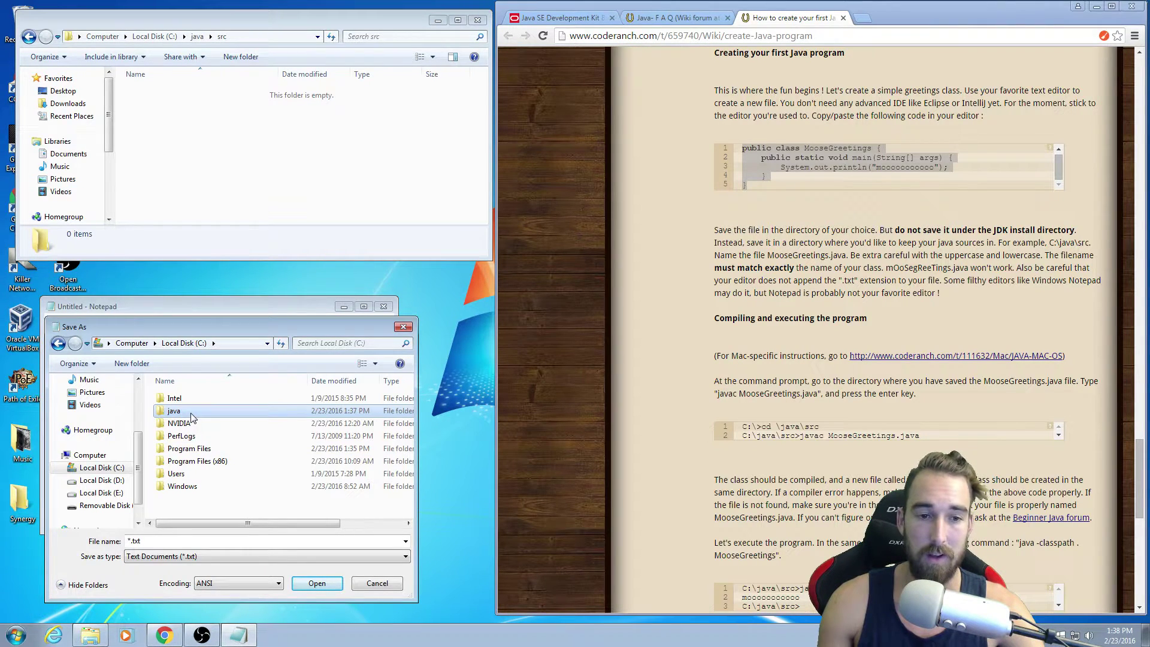
pyautogui.doubleClick(191, 412)
pyautogui.doubleClick(221, 398)
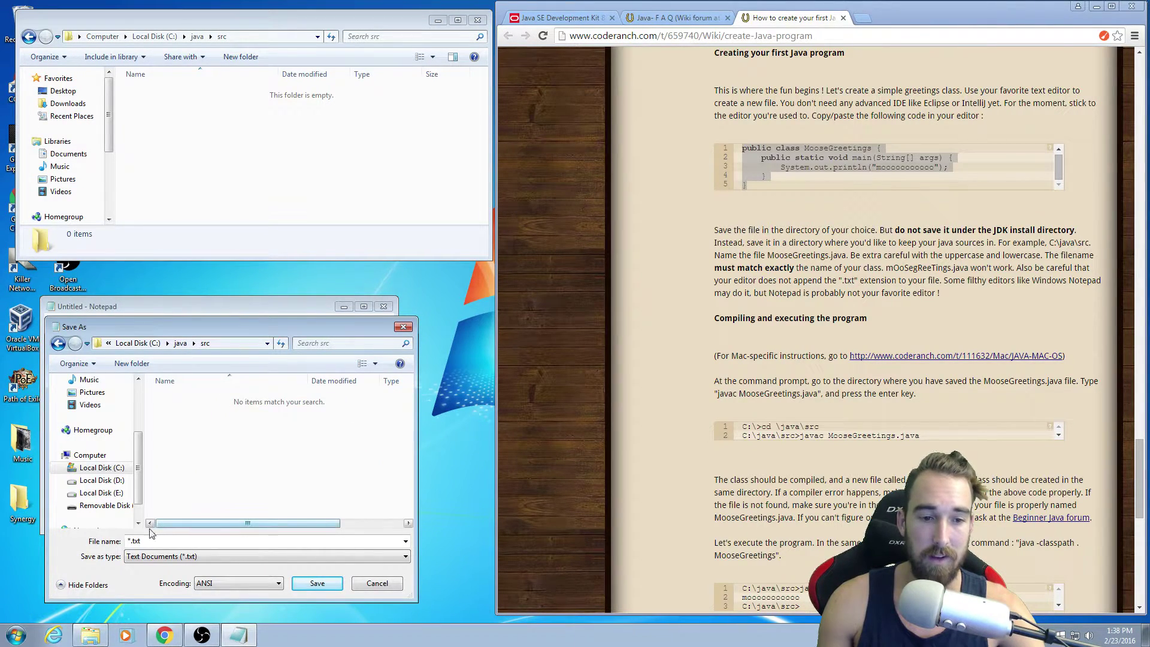
# Save it as MooseGreetings.java with Save as type set to All Files.
pyautogui.doubleClick(129, 541)
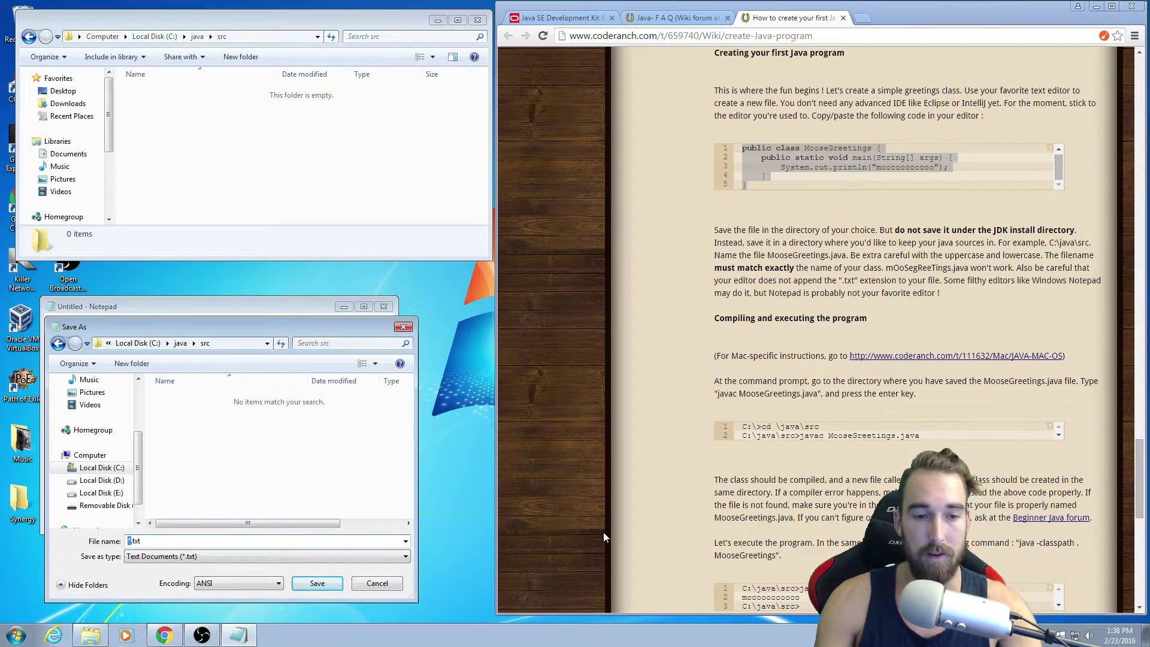
pyautogui.write('MooseGr')
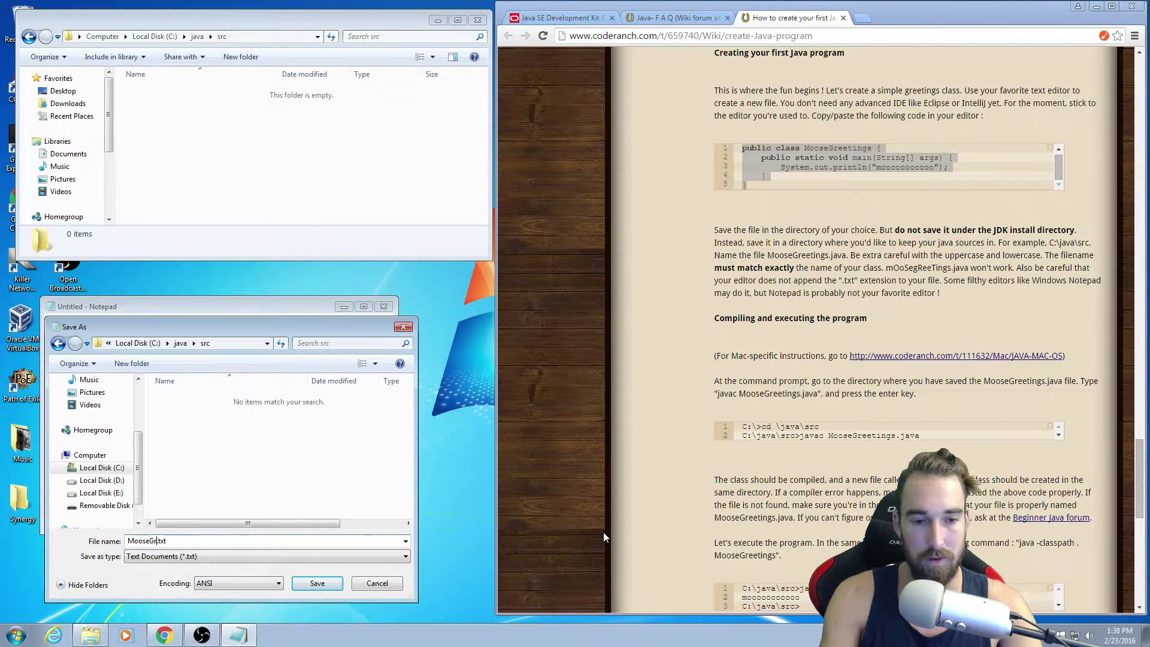
pyautogui.write('eetings')
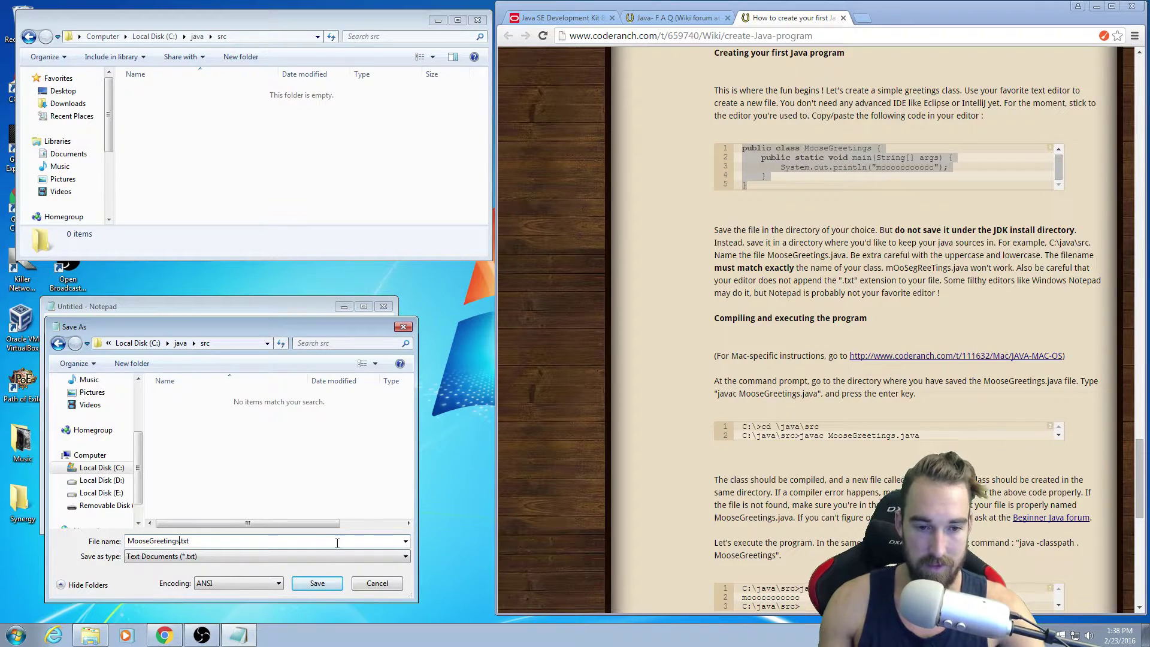
pyautogui.click(333, 556)
pyautogui.click(240, 573)
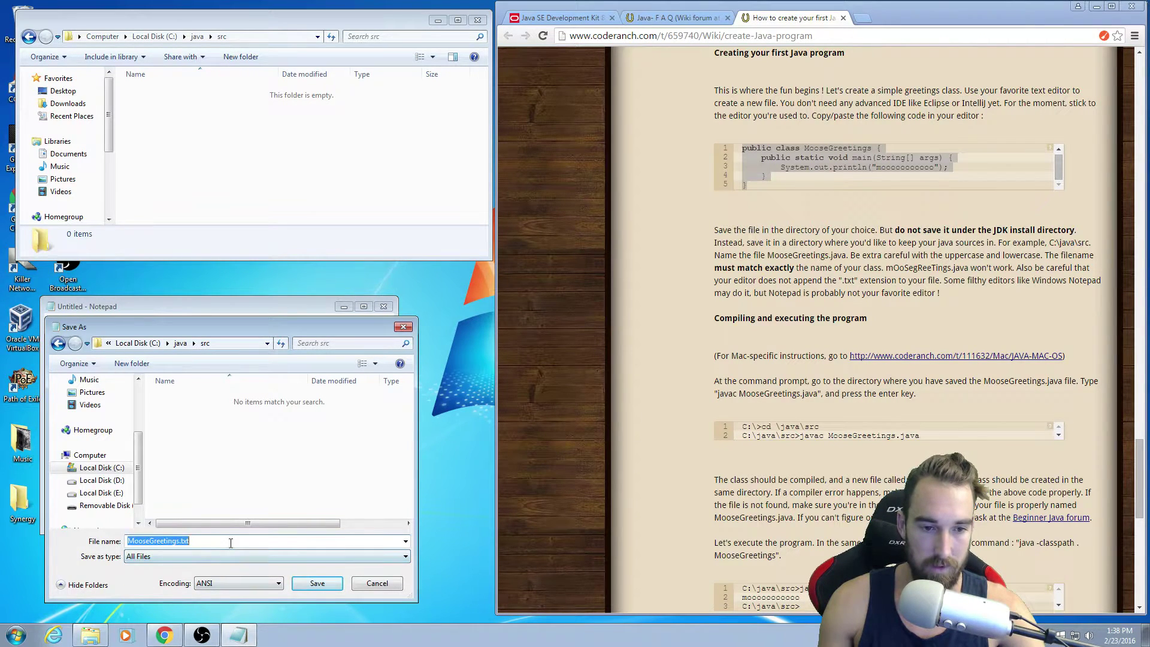
pyautogui.click(264, 545)
pyautogui.press('BackSpace')
pyautogui.press('BackSpace')
pyautogui.press('BackSpace')
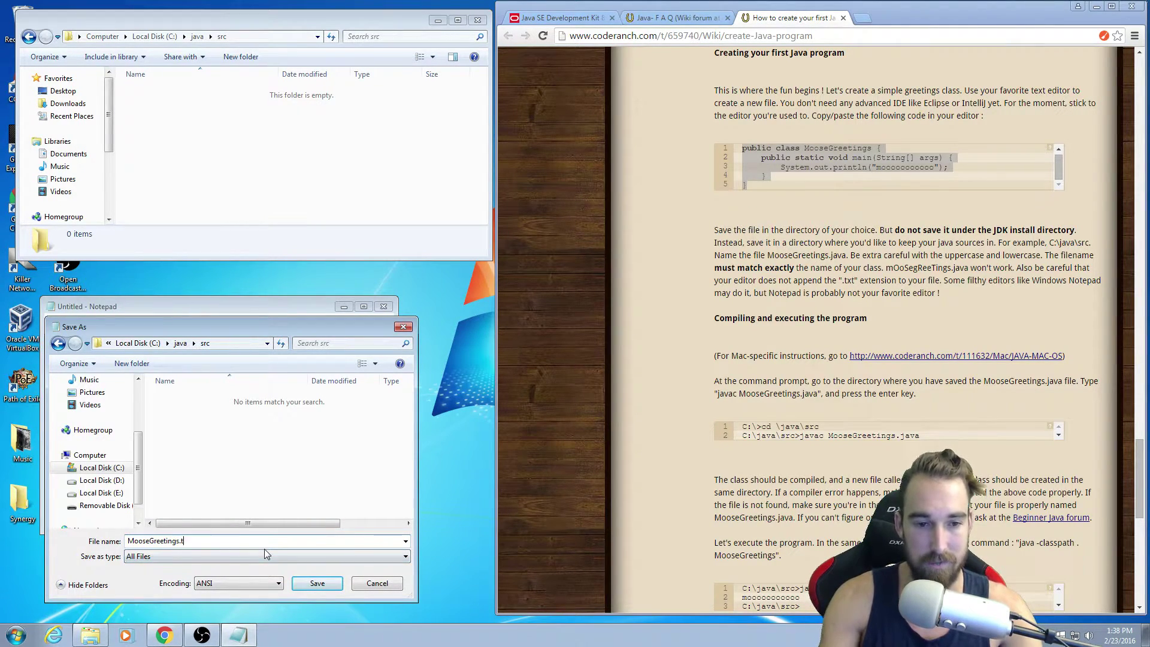
pyautogui.write('java')
pyautogui.press('Return')
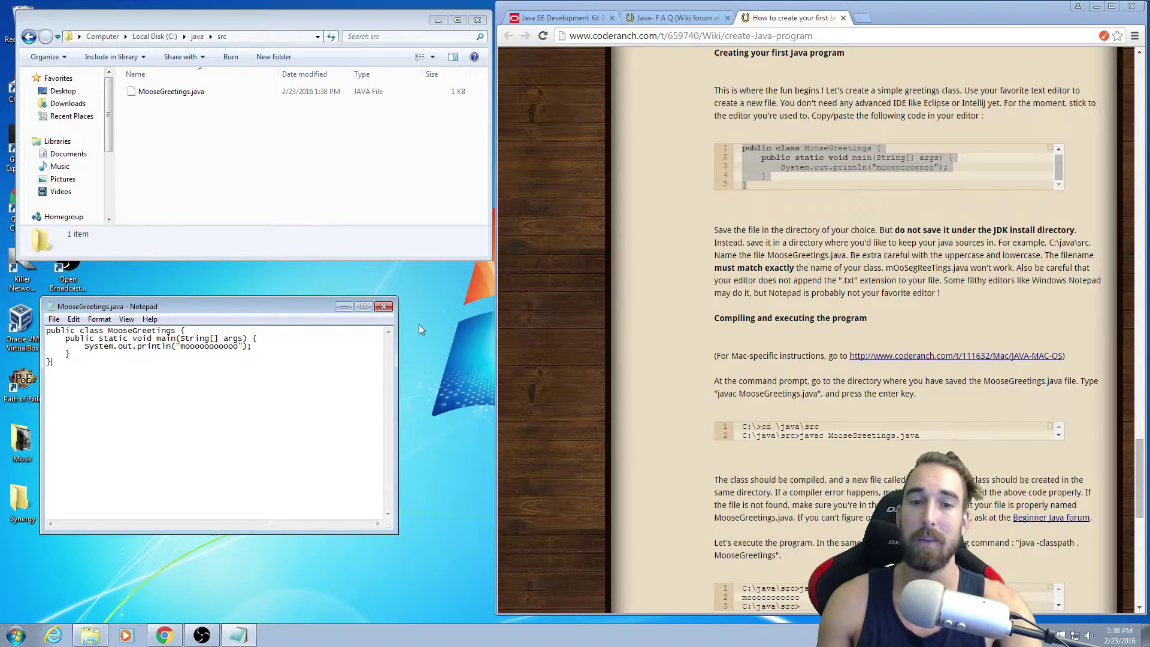
# Close Notepad and launch Command Prompt by searching 'cmd' in the Start menu.
pyautogui.click(384, 307)
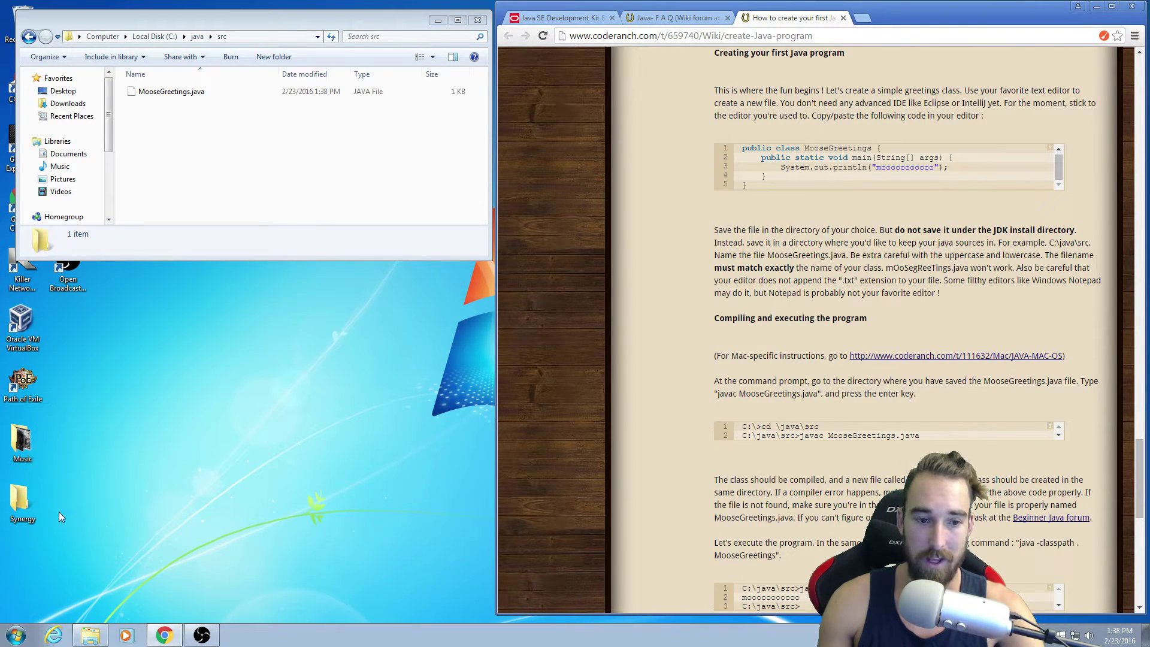
pyautogui.click(17, 635)
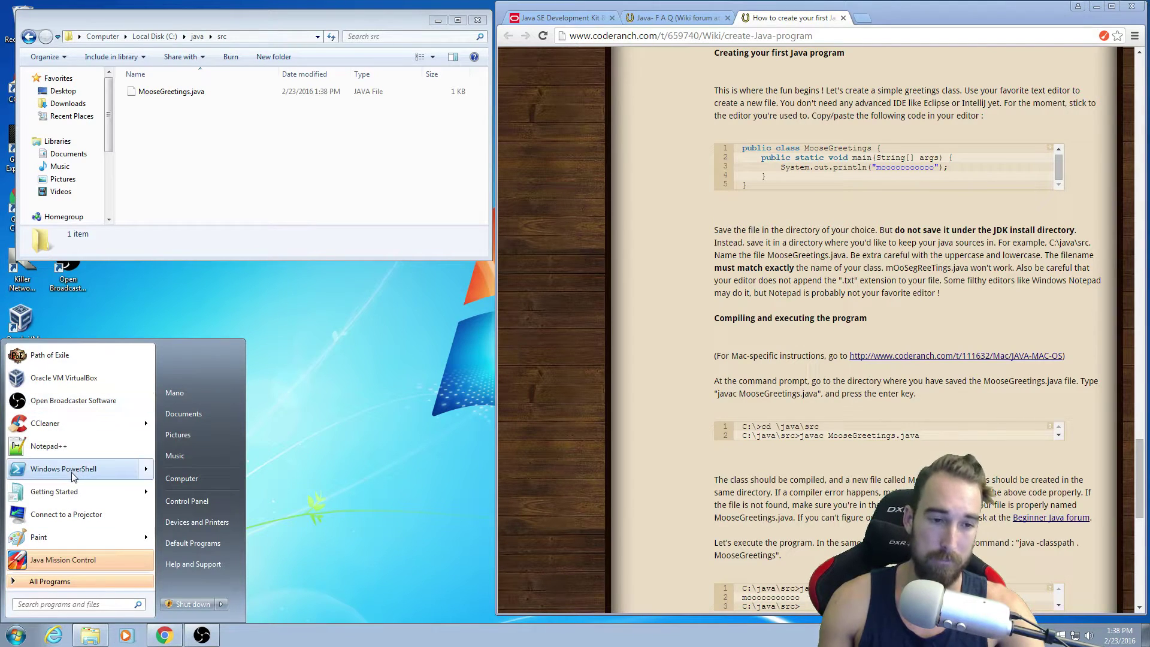
pyautogui.click(26, 607)
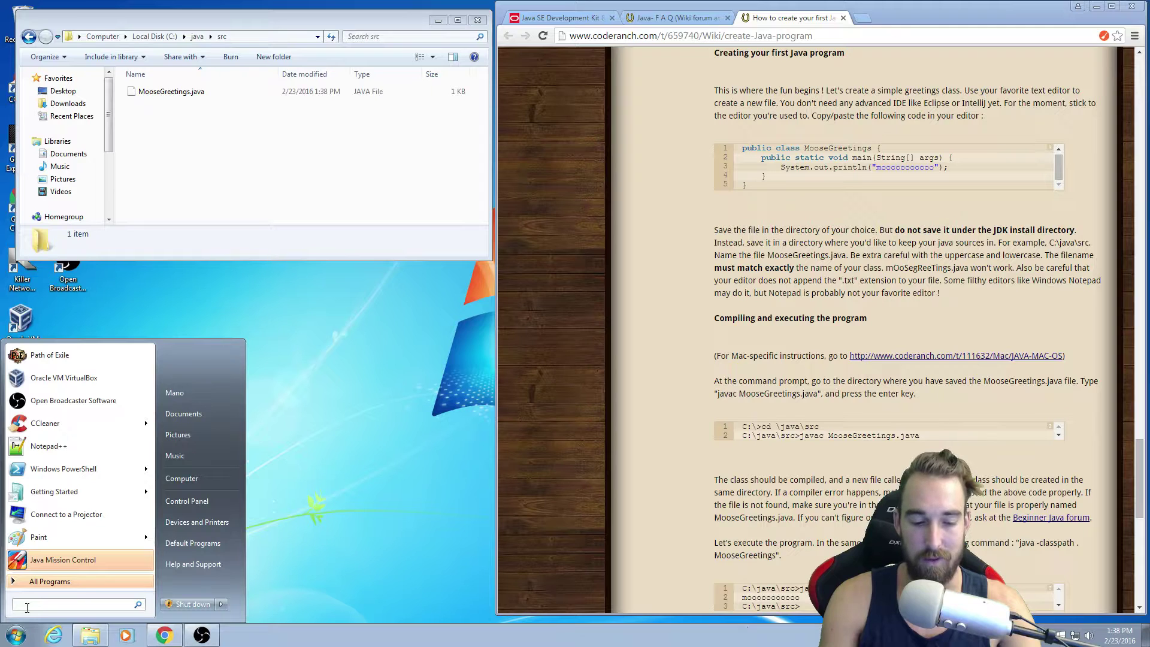
pyautogui.write('cmd')
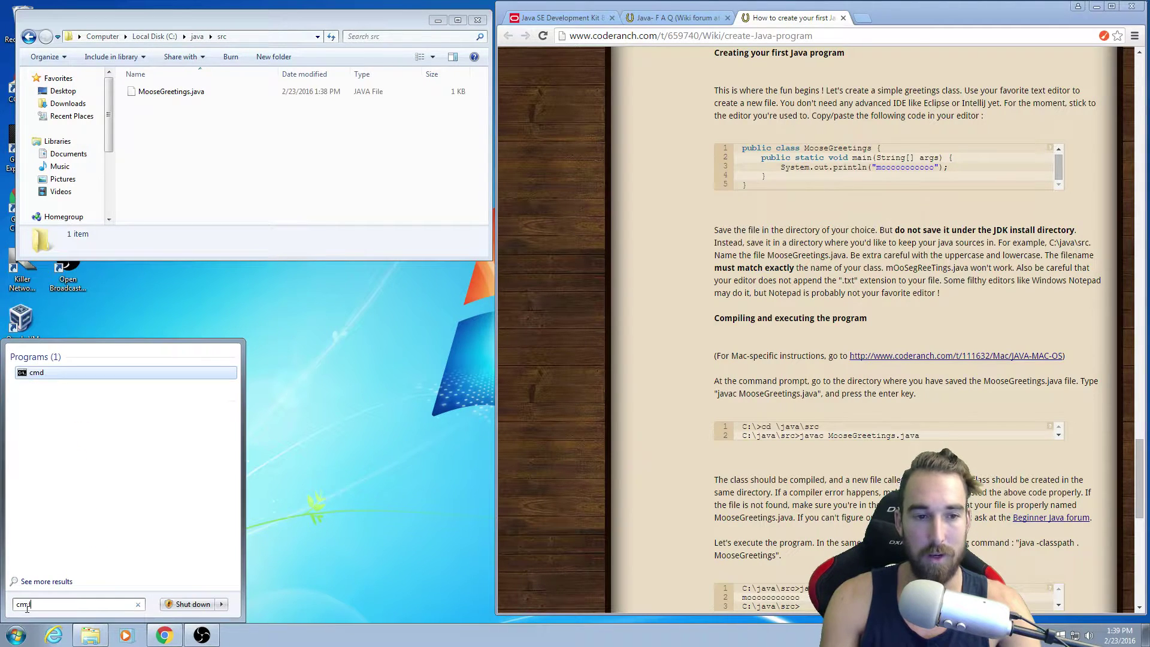
pyautogui.press('Return')
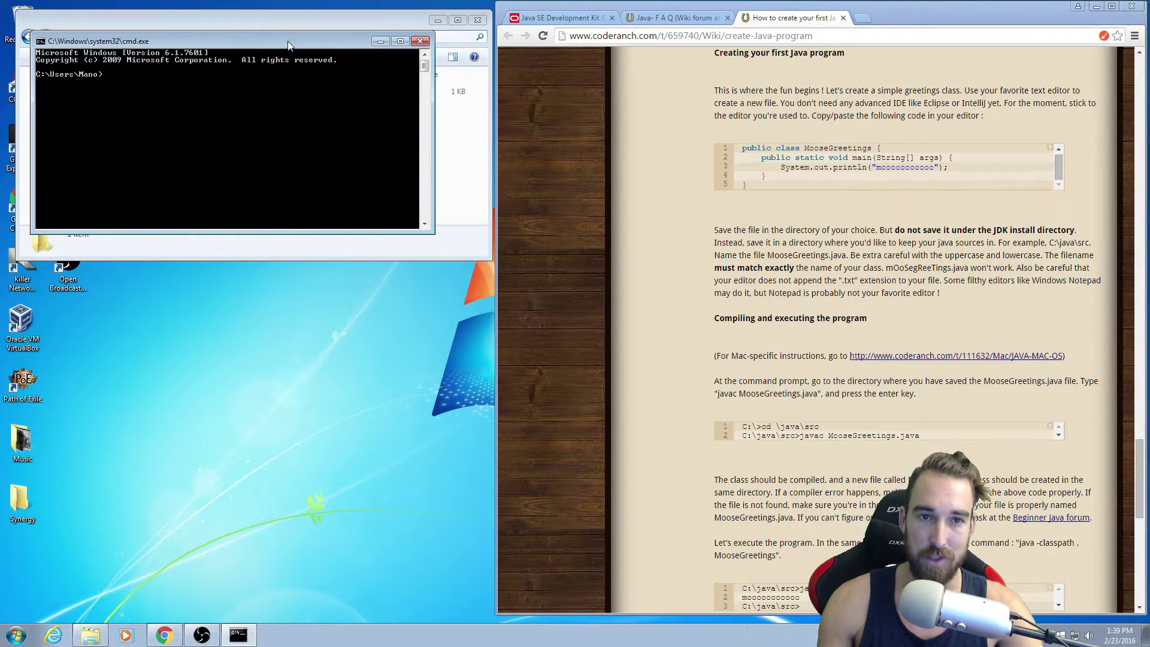
# Change the working directory to the root with cd\, then to C:\java\src.
pyautogui.moveTo(287, 45); pyautogui.dragTo(282, 296)
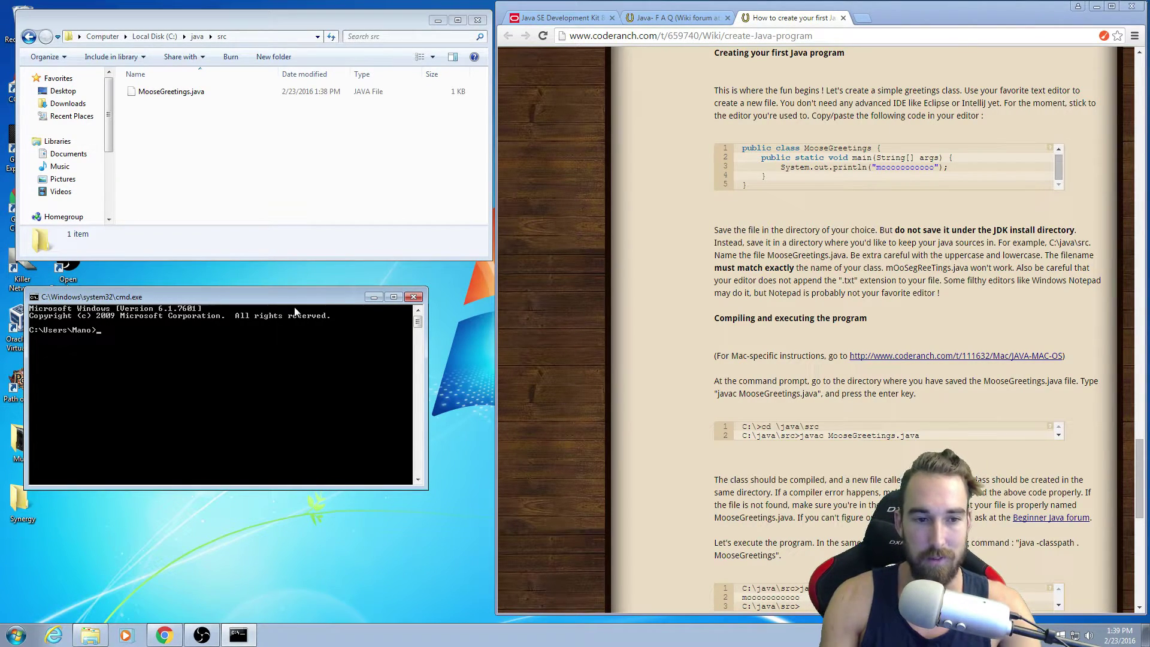
pyautogui.write('cd\\')
pyautogui.press('Return')
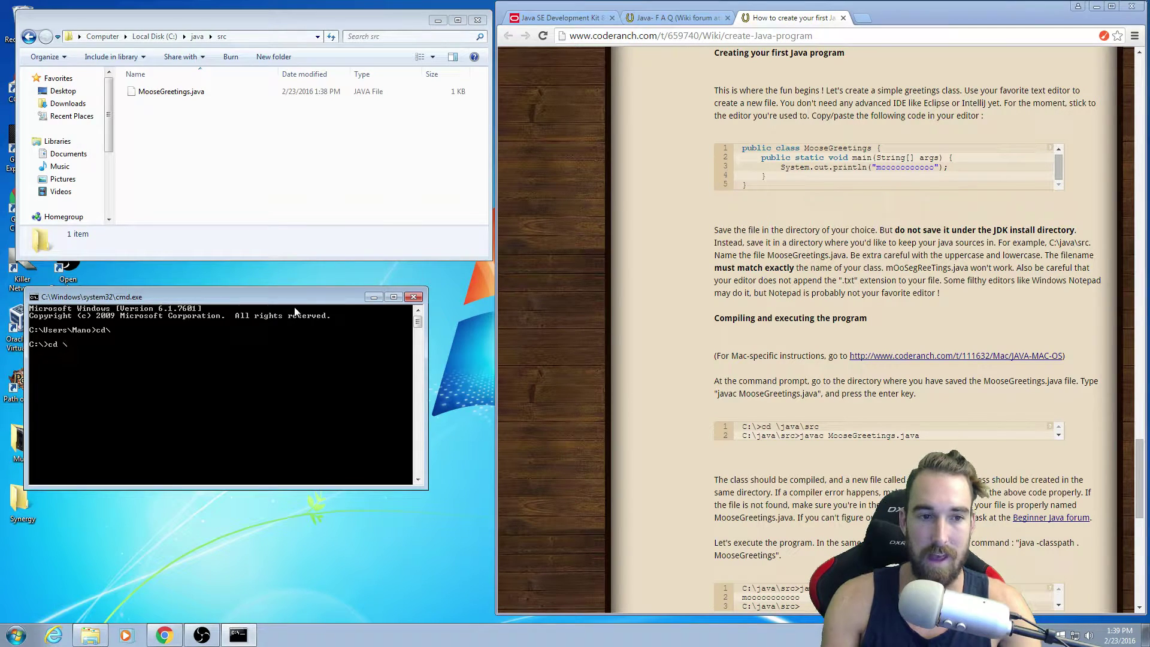
pyautogui.press('BackSpace')
pyautogui.press('BackSpace')
pyautogui.press('BackSpace')
pyautogui.press('BackSpace')
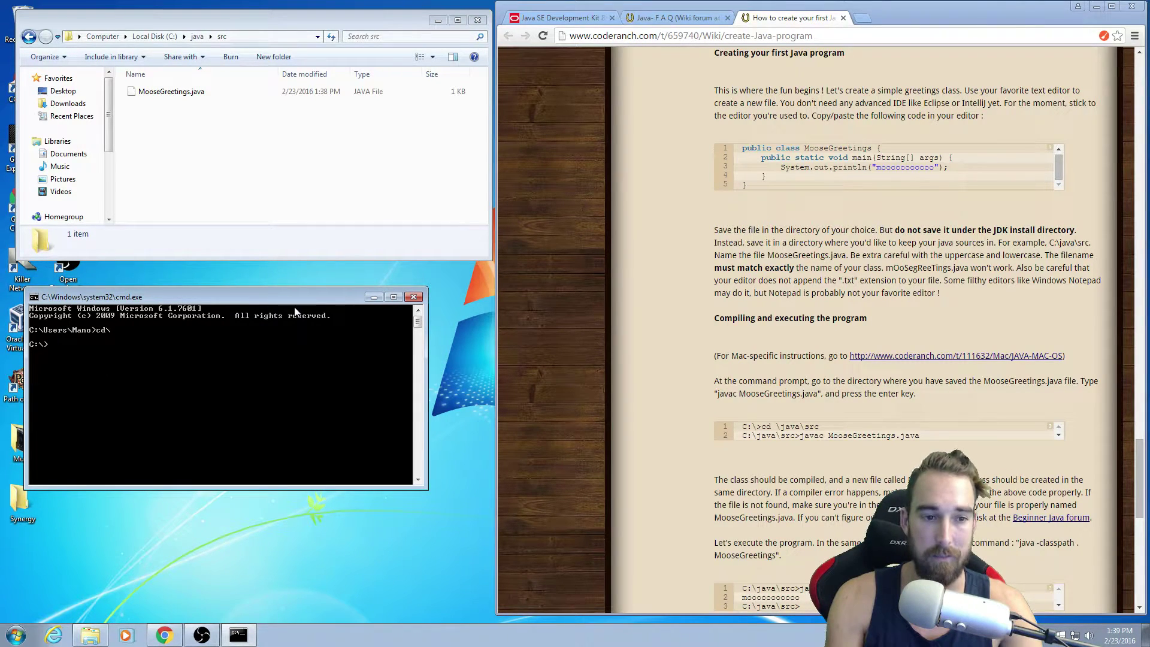
pyautogui.write('cd ')
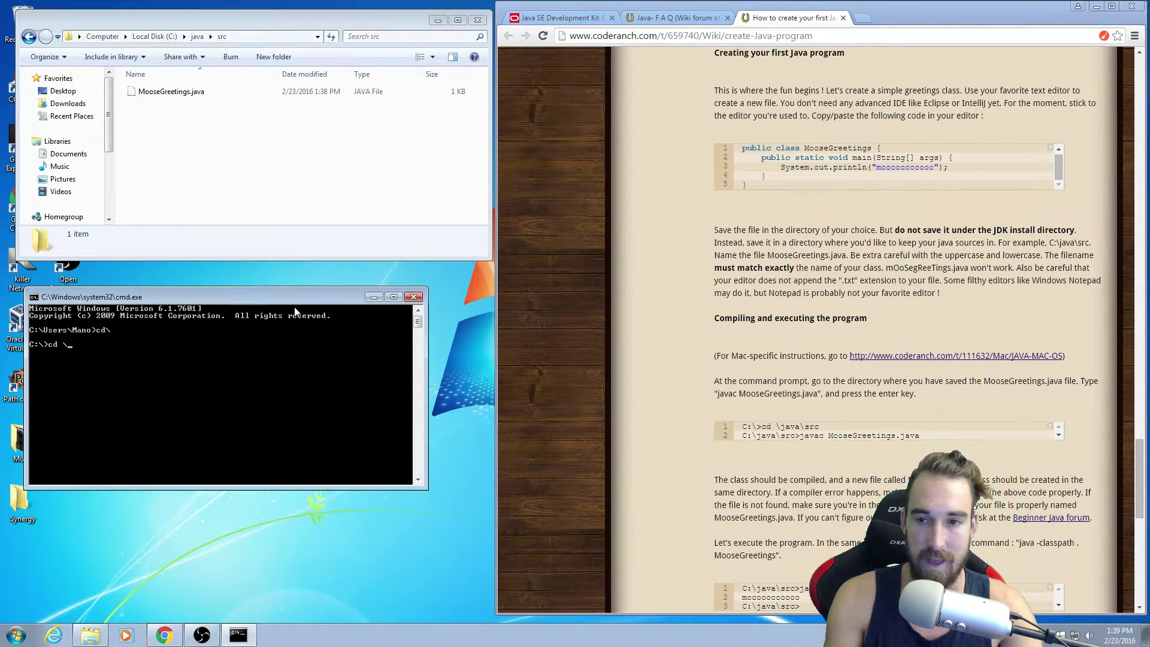
pyautogui.write('\\java\\')
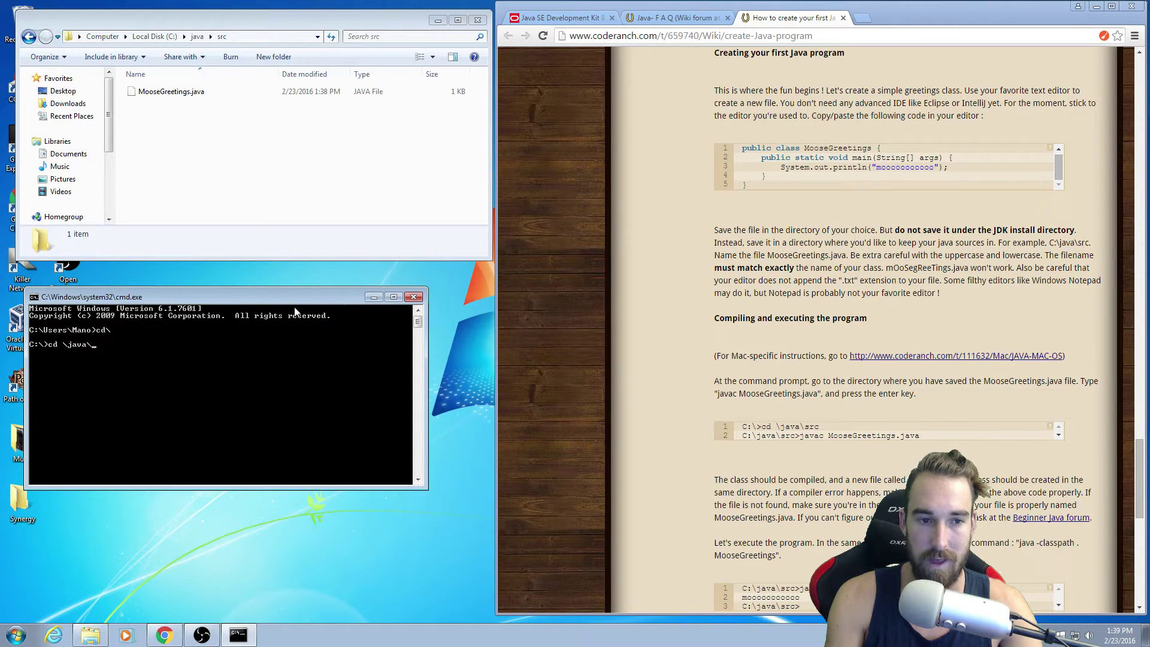
pyautogui.write('src')
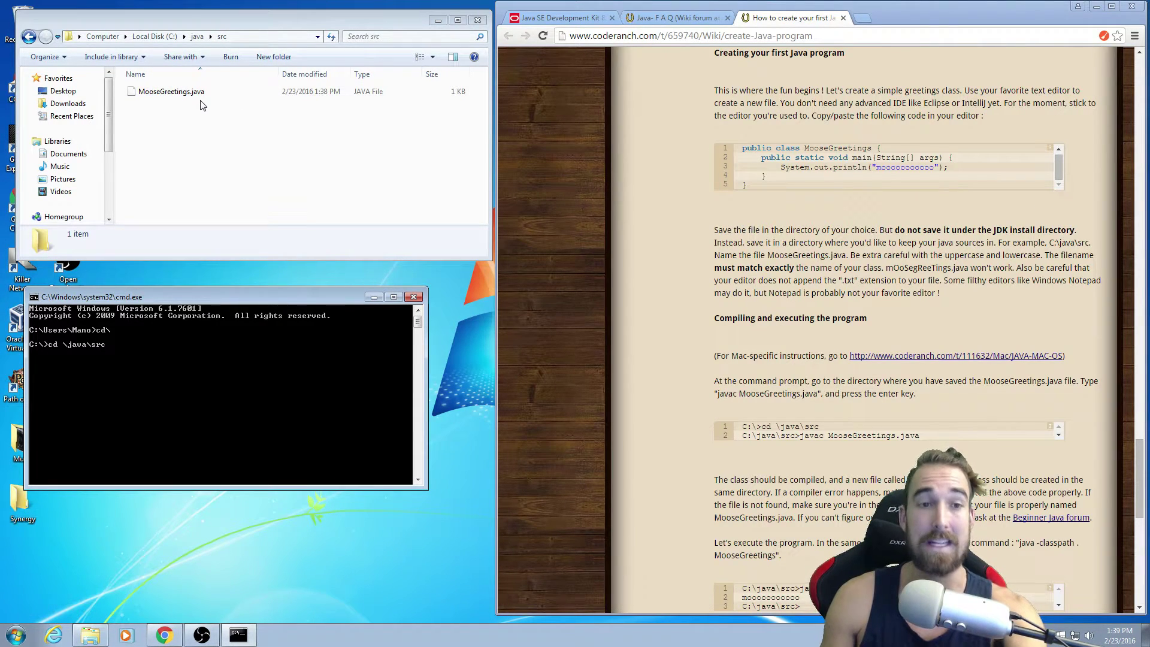
pyautogui.press('Return')
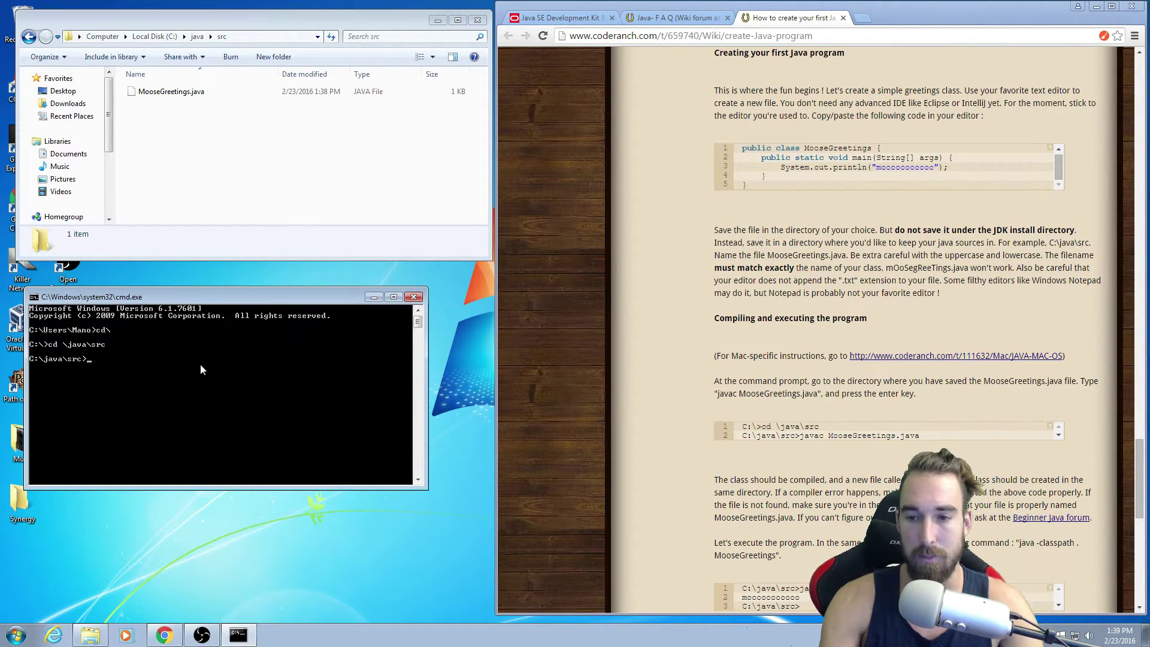
# Compile MooseGreetings.java with javac to produce MooseGreetings.class in C:\java\src.
pyautogui.write('javac')
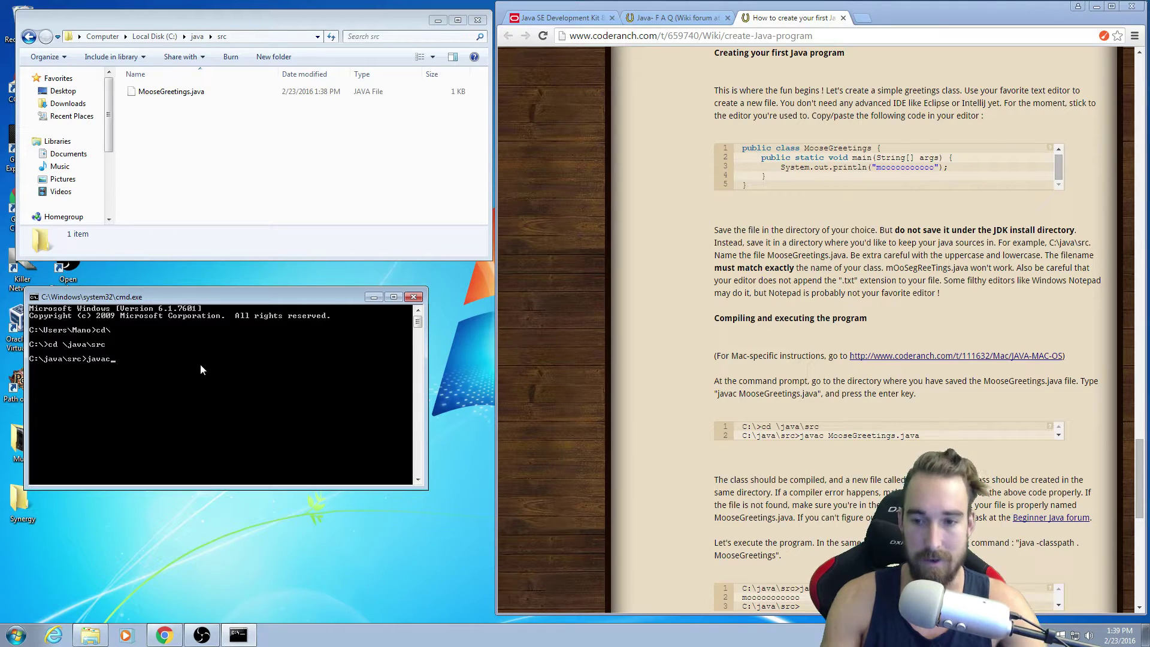
pyautogui.write('MooseGr')
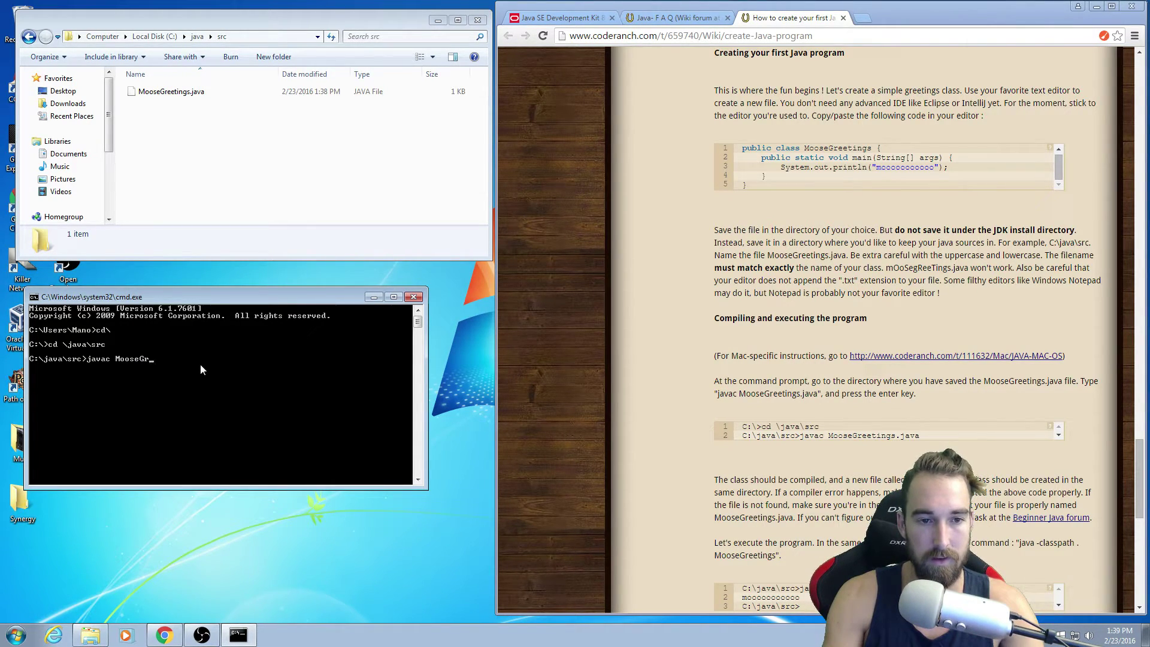
pyautogui.write('eeeeetings.java')
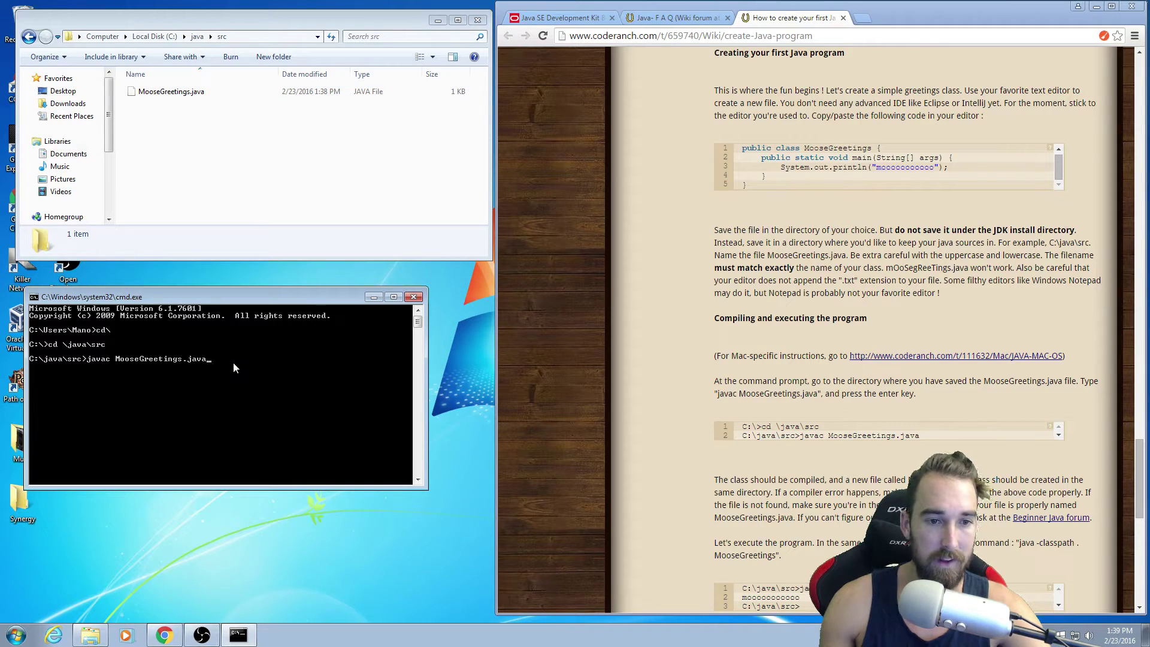
pyautogui.press('Return')
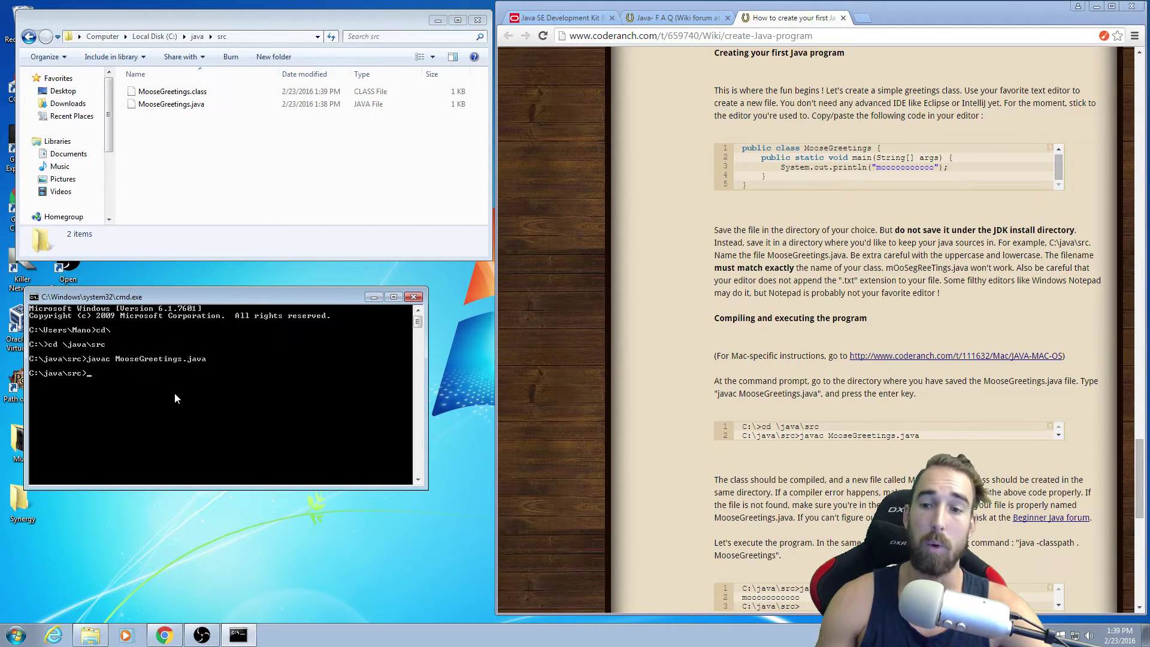
# Scroll the browser tutorial down to its instructions for running the program.
pyautogui.click(761, 470)
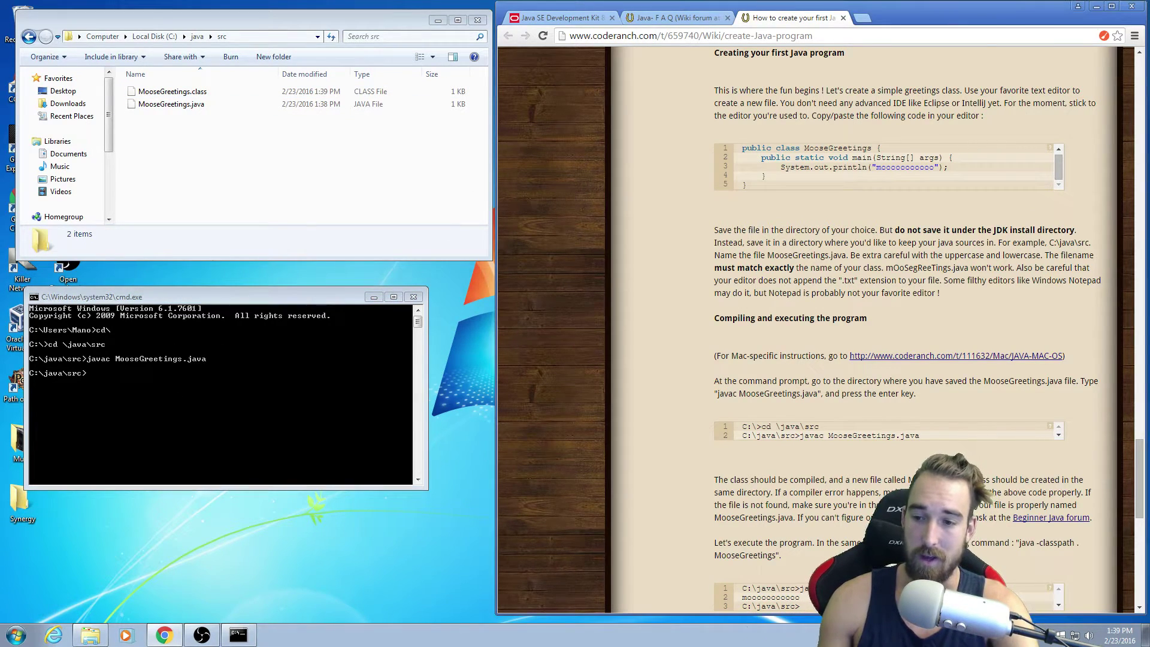
pyautogui.scroll(-1, 761, 470)
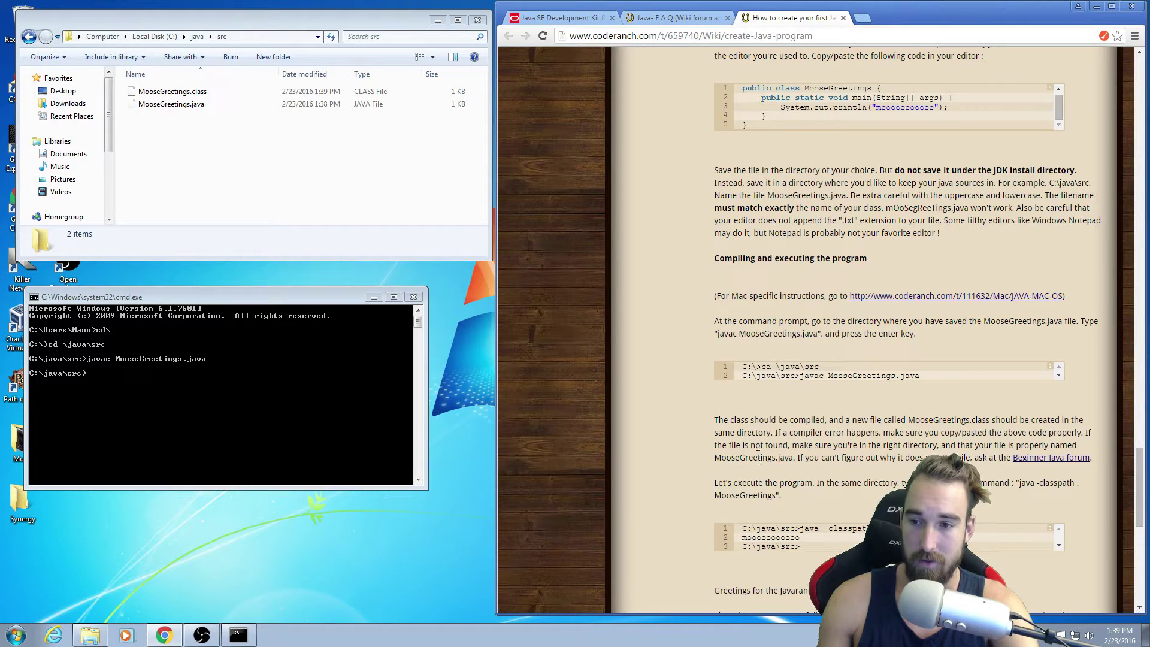
pyautogui.scroll(-3, 756, 452)
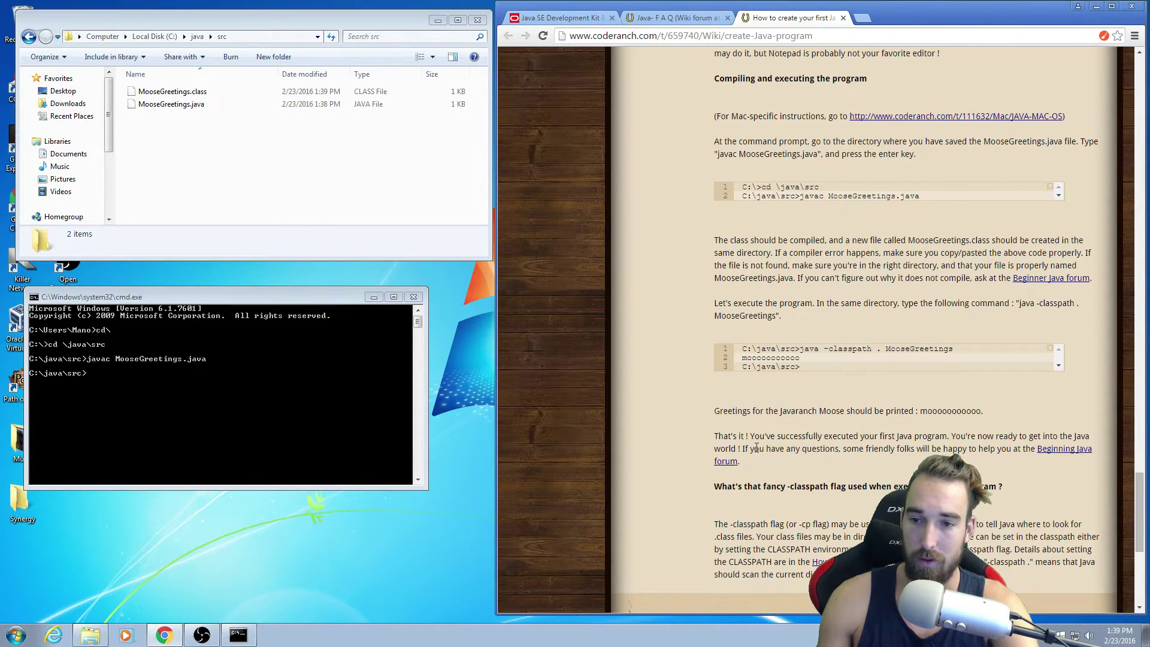
# Run java -classpath . MooseGreetings in Command Prompt, printing the moose greeting.
pyautogui.click(105, 396)
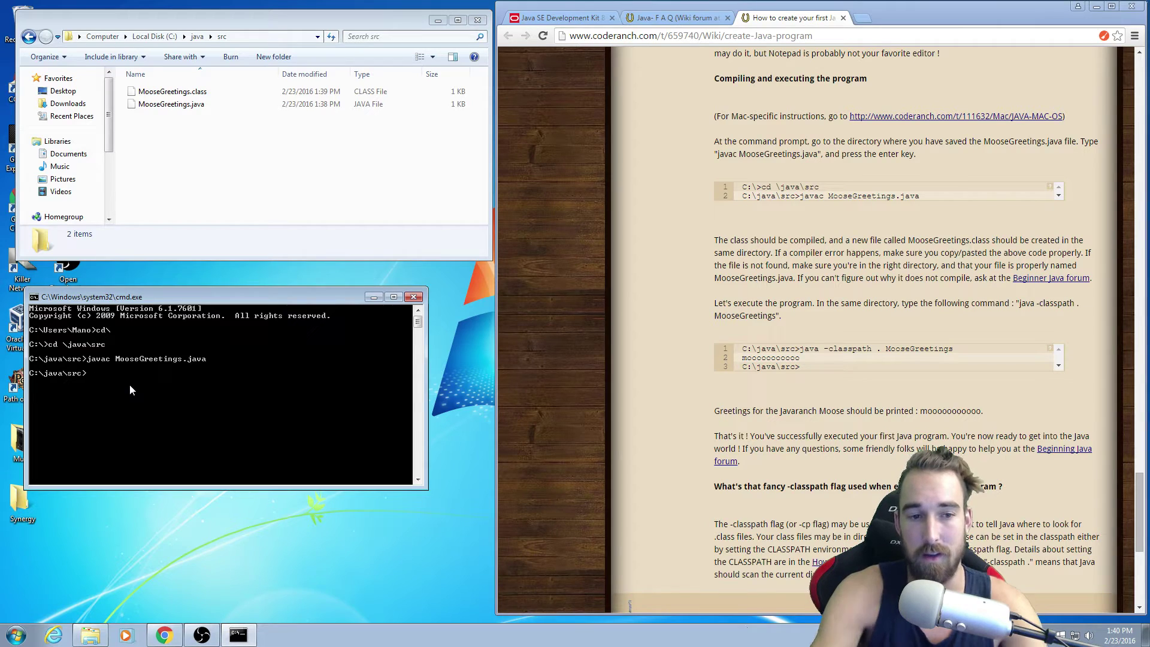
pyautogui.write('java -classpath')
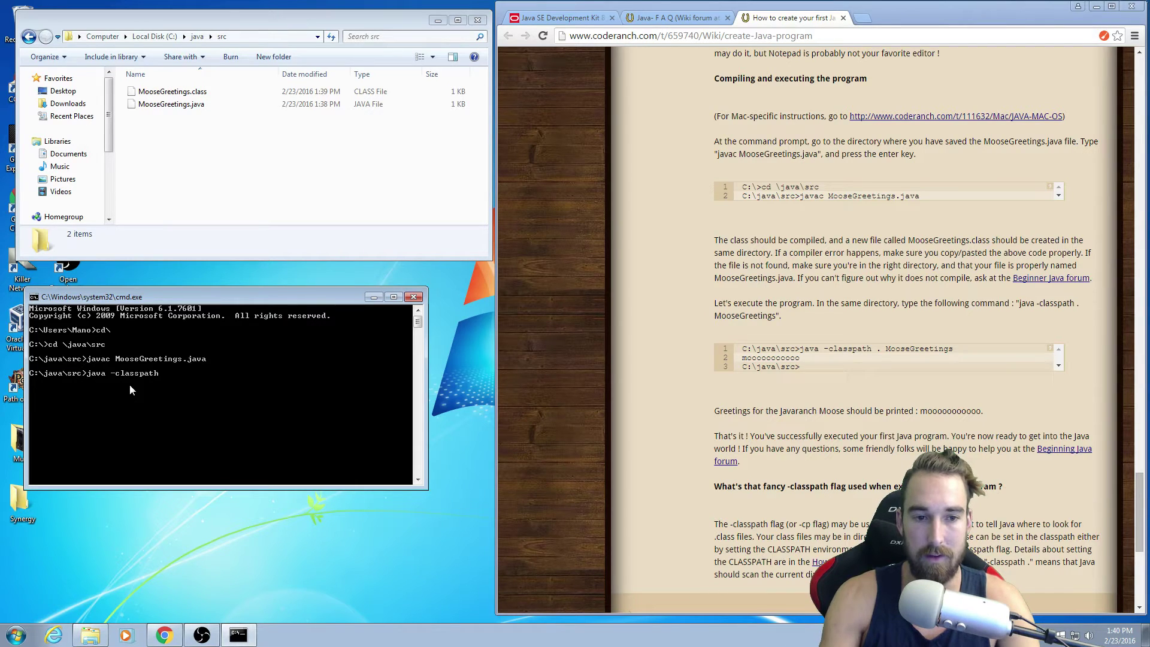
pyautogui.write('. M')
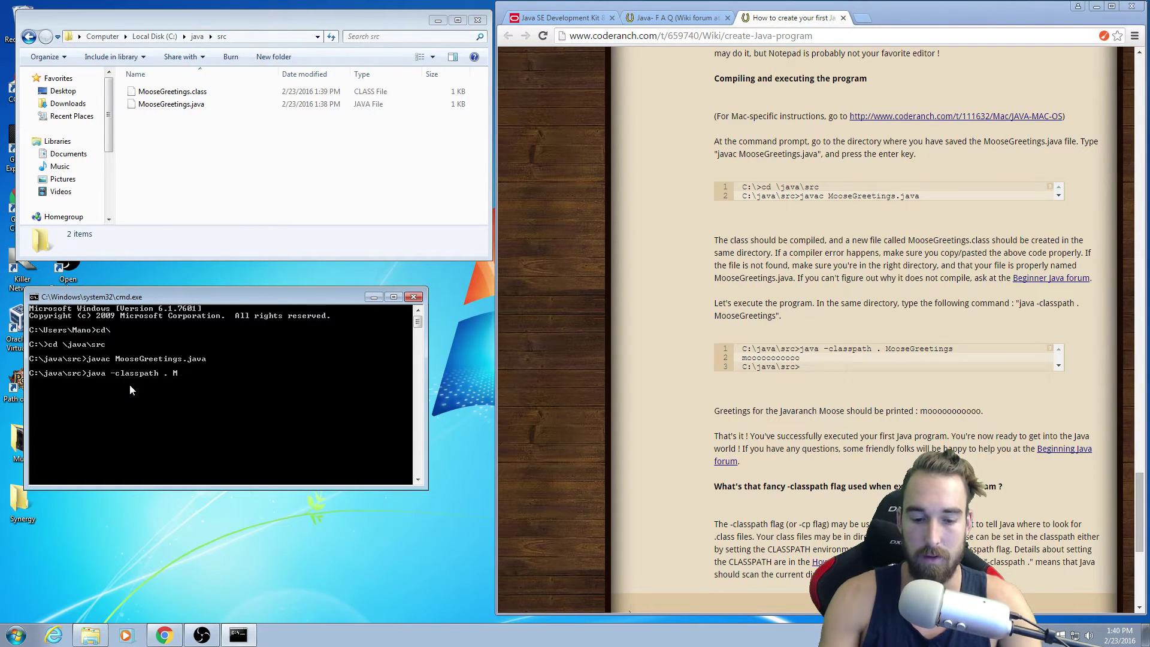
pyautogui.write('ooseGreetings')
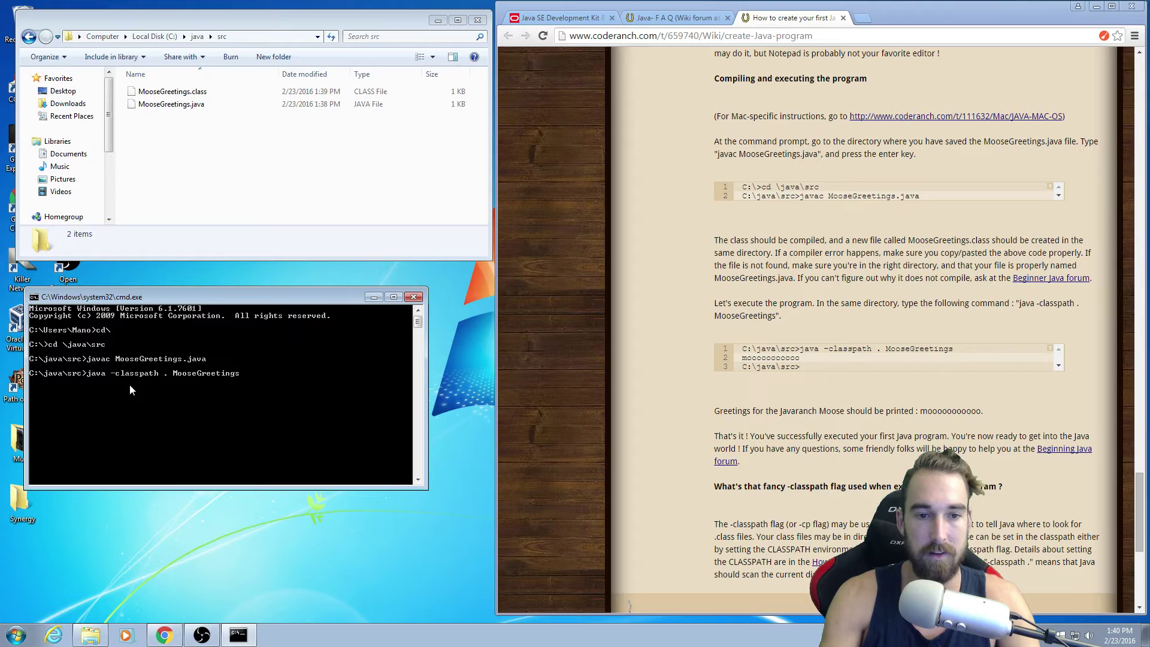
pyautogui.press('Return')
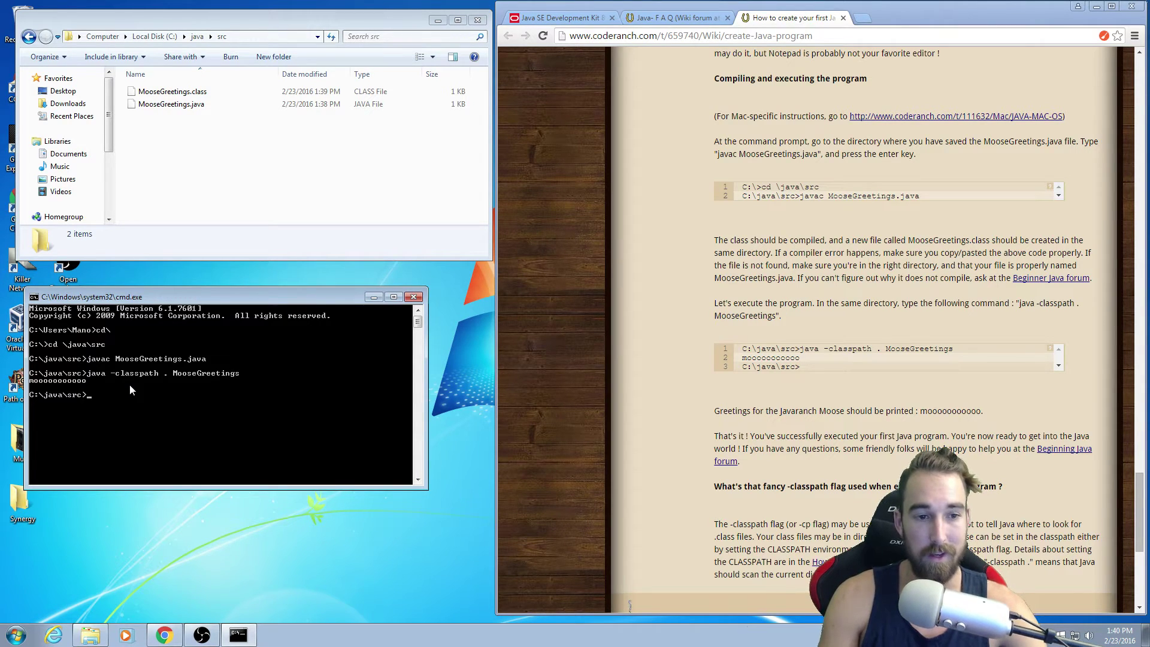